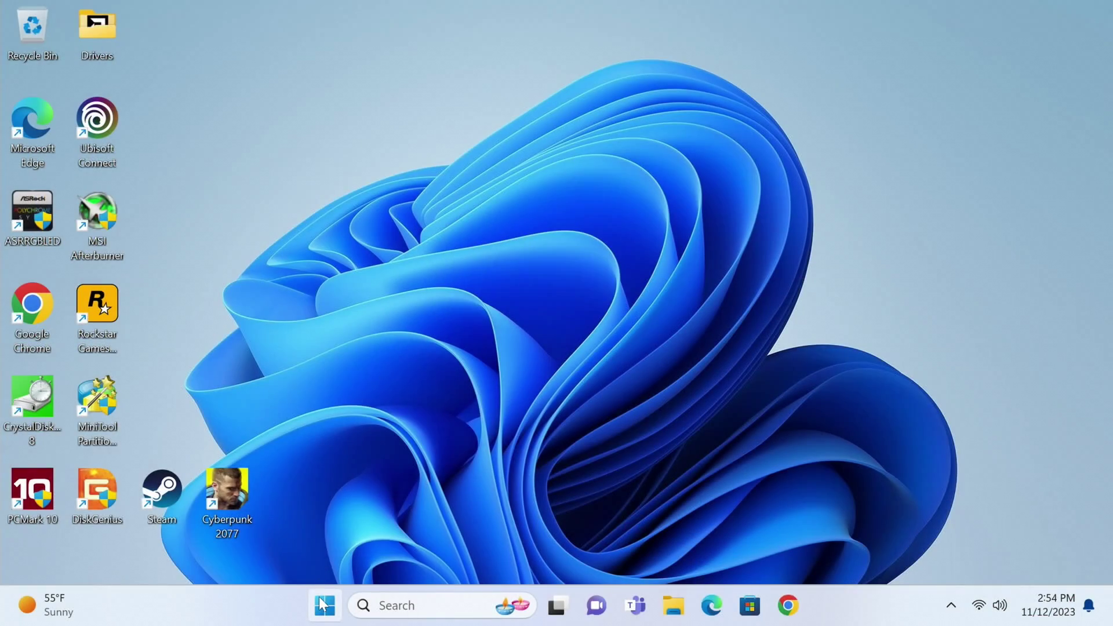
# Open Disk Management and move its window to a clear spot on the desktop.
pyautogui.rightClick(322, 605)
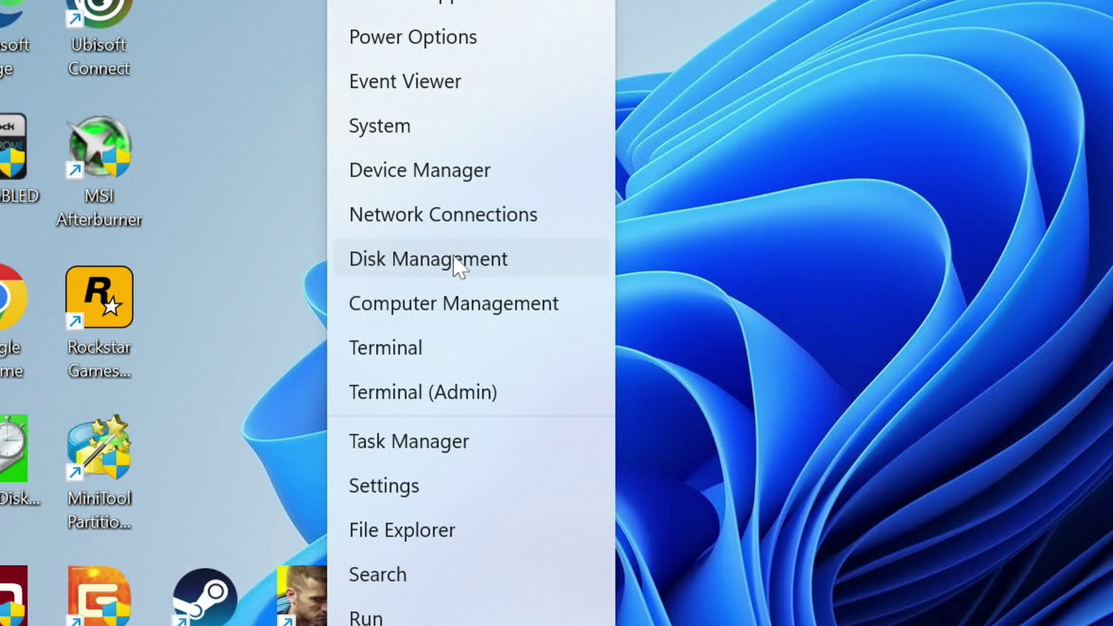
pyautogui.click(454, 259)
pyautogui.moveTo(440, 80); pyautogui.dragTo(578, 50)
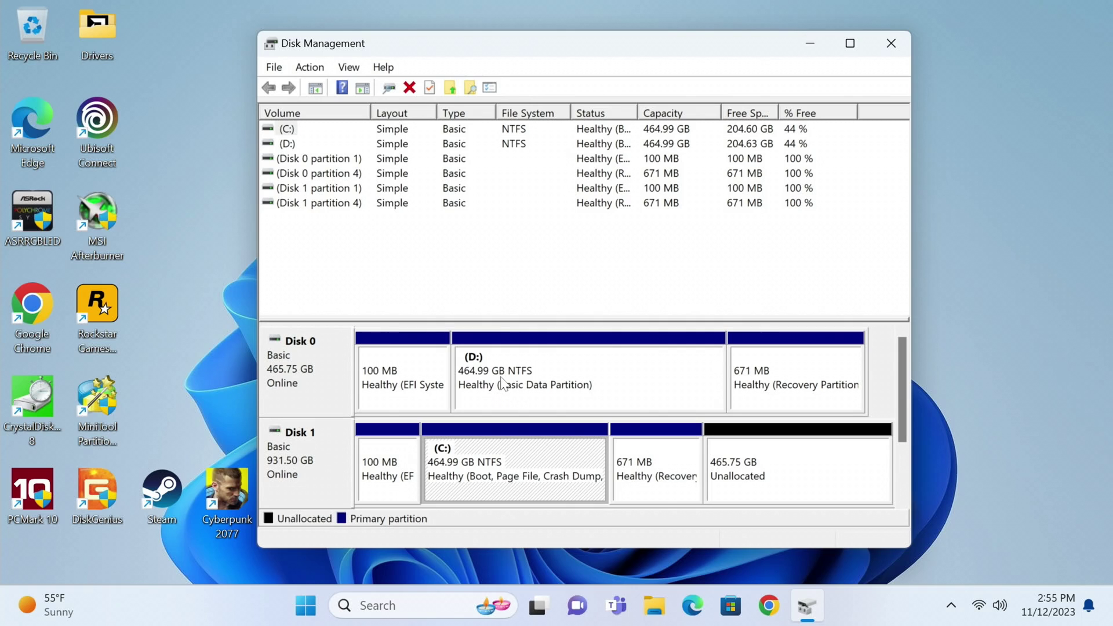
# Compare the data, EFI system and recovery partitions of Disk 0 with the matching ones on Disk 1.
pyautogui.click(510, 377)
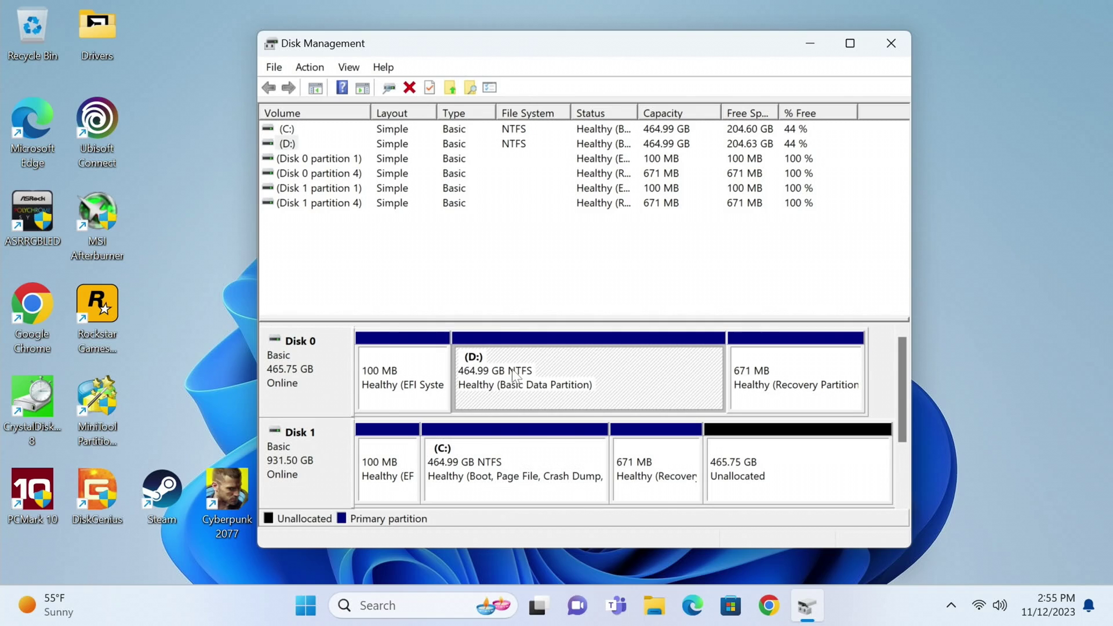
pyautogui.click(477, 454)
pyautogui.click(412, 371)
pyautogui.click(390, 459)
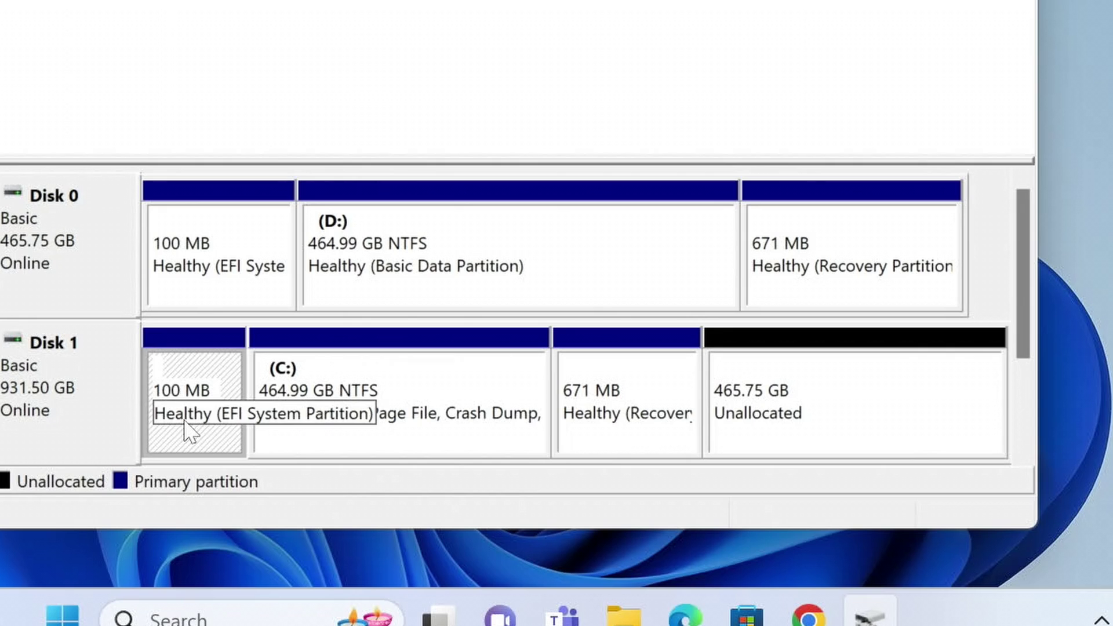
pyautogui.click(805, 234)
pyautogui.click(614, 400)
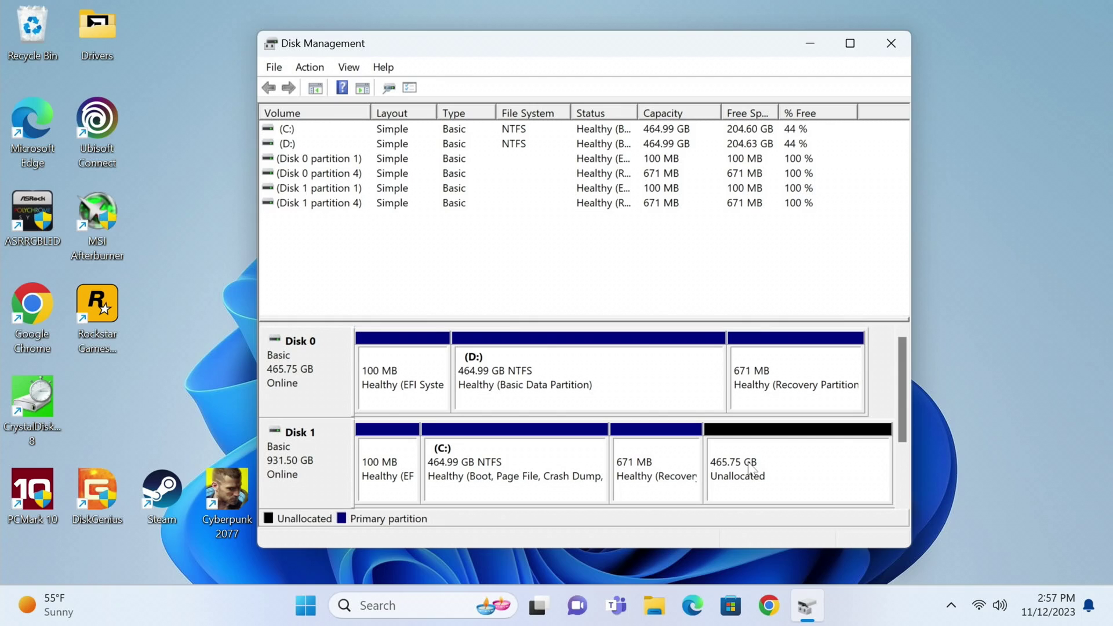
# Check which volume options are offered for Disk 1's unallocated space, and close Disk Management.
pyautogui.rightClick(749, 466)
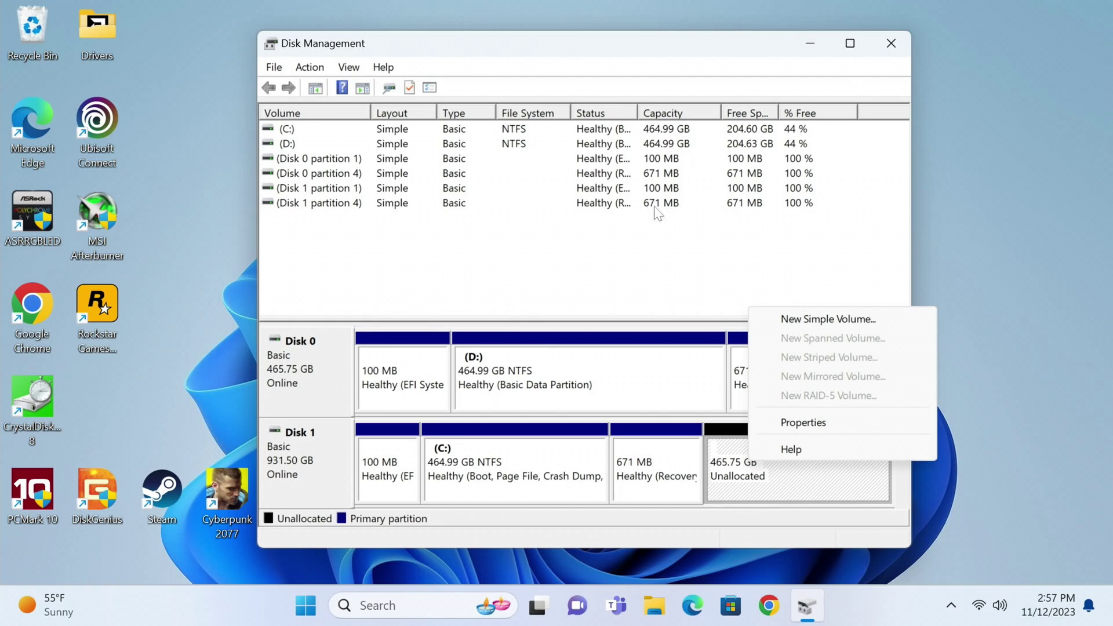
pyautogui.click(893, 48)
pyautogui.click(892, 47)
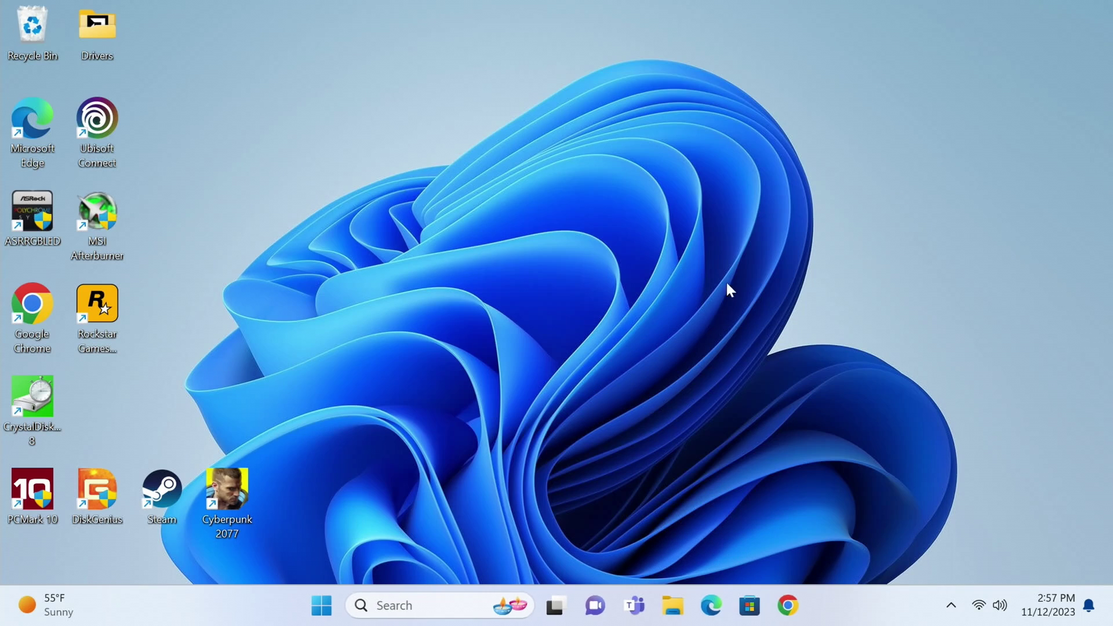
# Switch to Google Chrome and open the website partitionwizard.com.
pyautogui.click(788, 605)
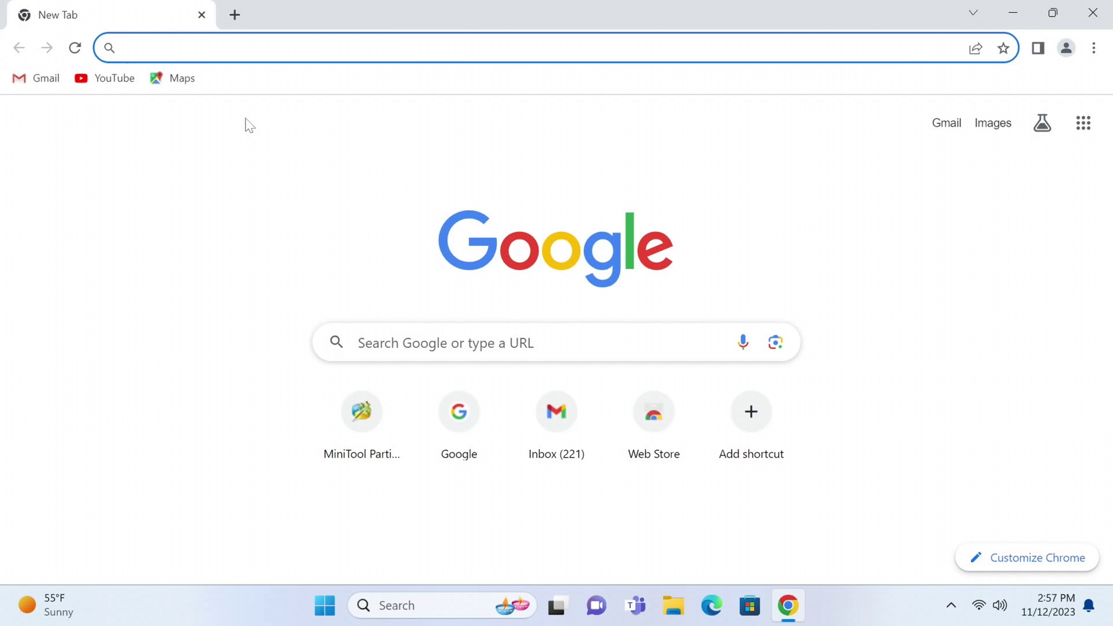
pyautogui.write('partitionwizard.com')
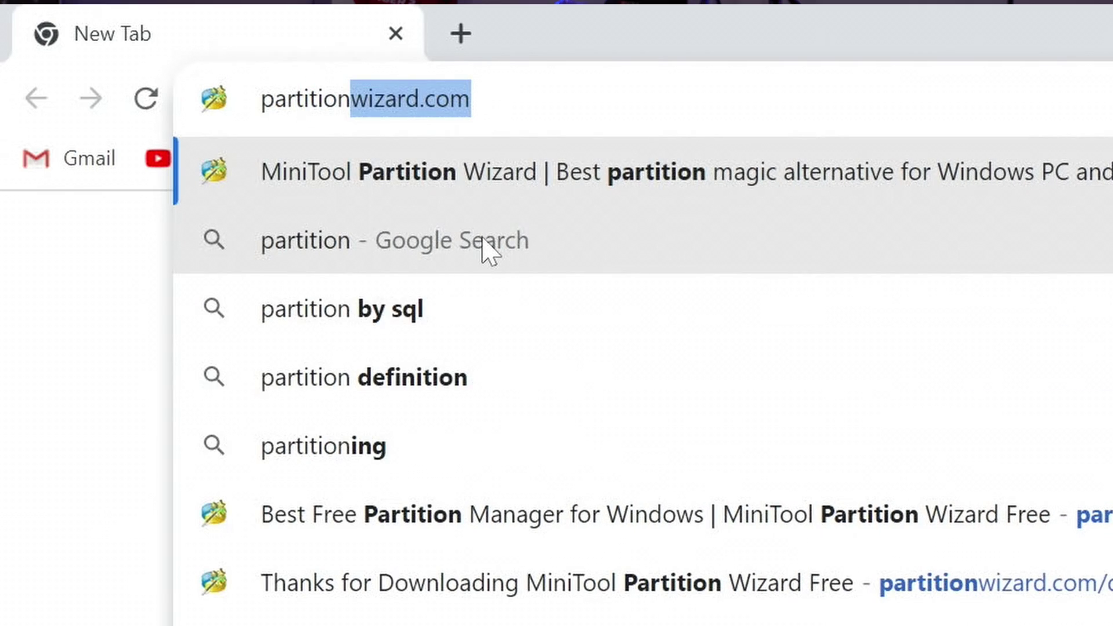
pyautogui.press('Return')
# Download Partition Wizard Free from the site's home products and run the pw-free-online.exe installer.
pyautogui.moveTo(282, 313)
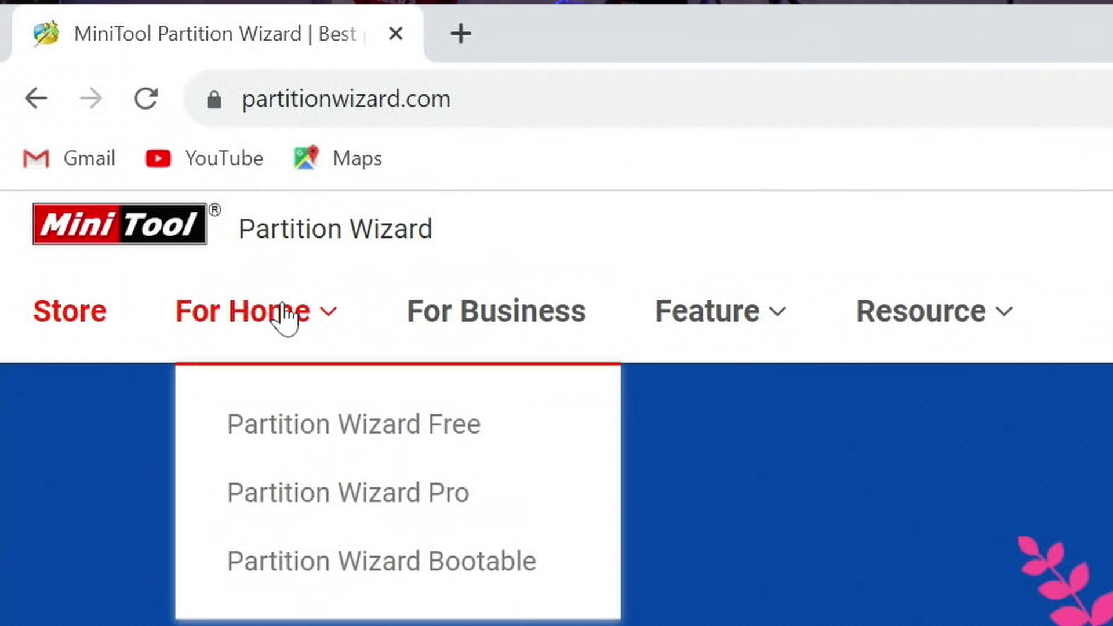
pyautogui.click(297, 441)
pyautogui.scroll(-3, 259, 537)
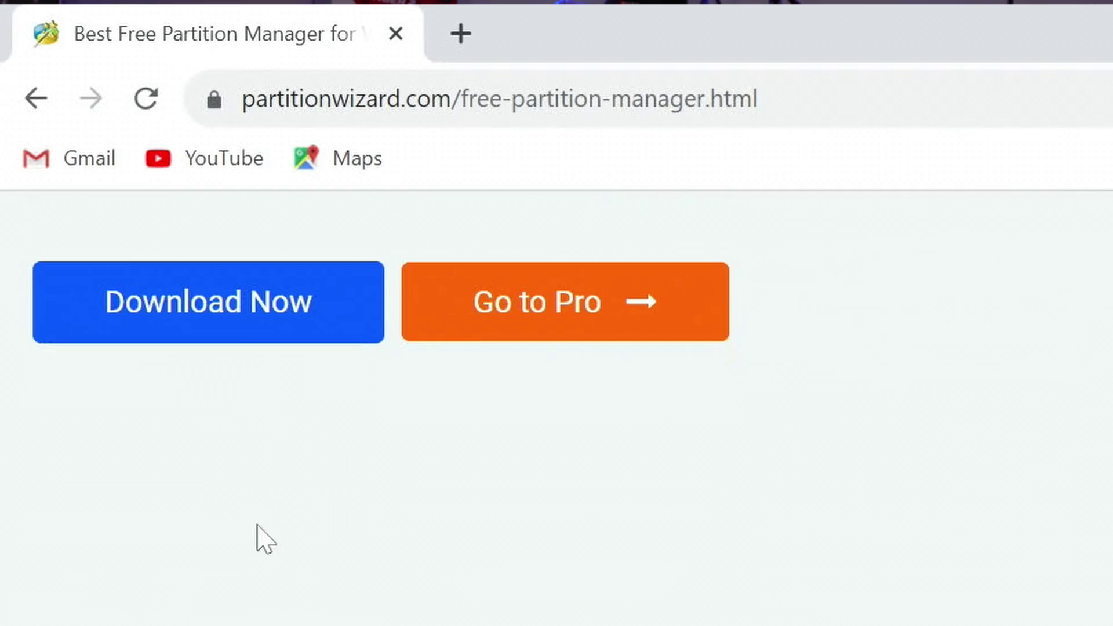
pyautogui.click(187, 323)
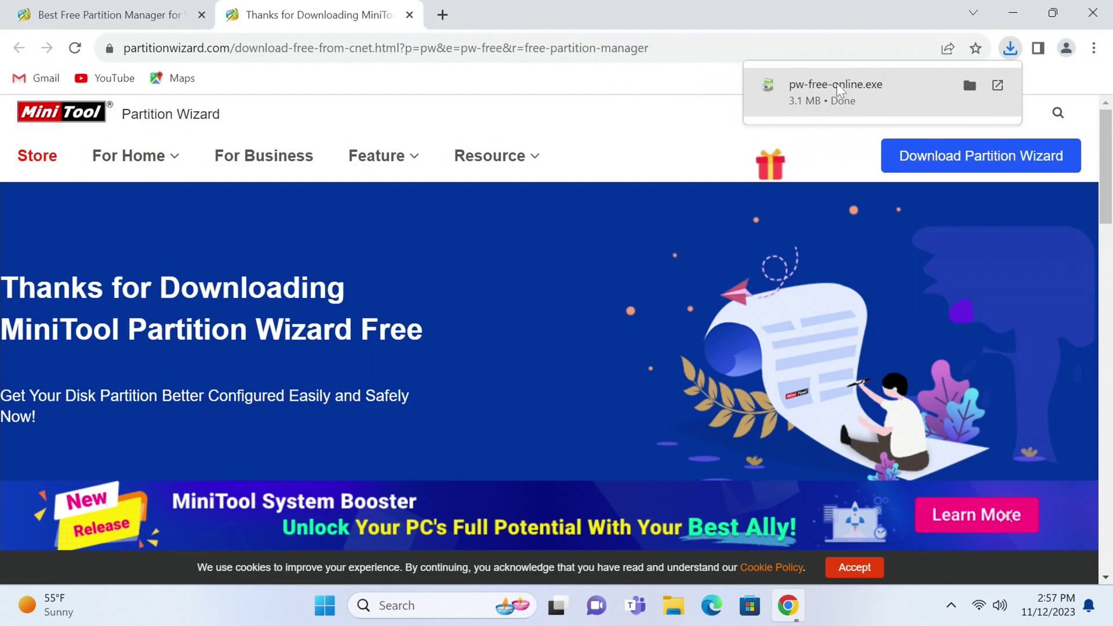
pyautogui.click(837, 84)
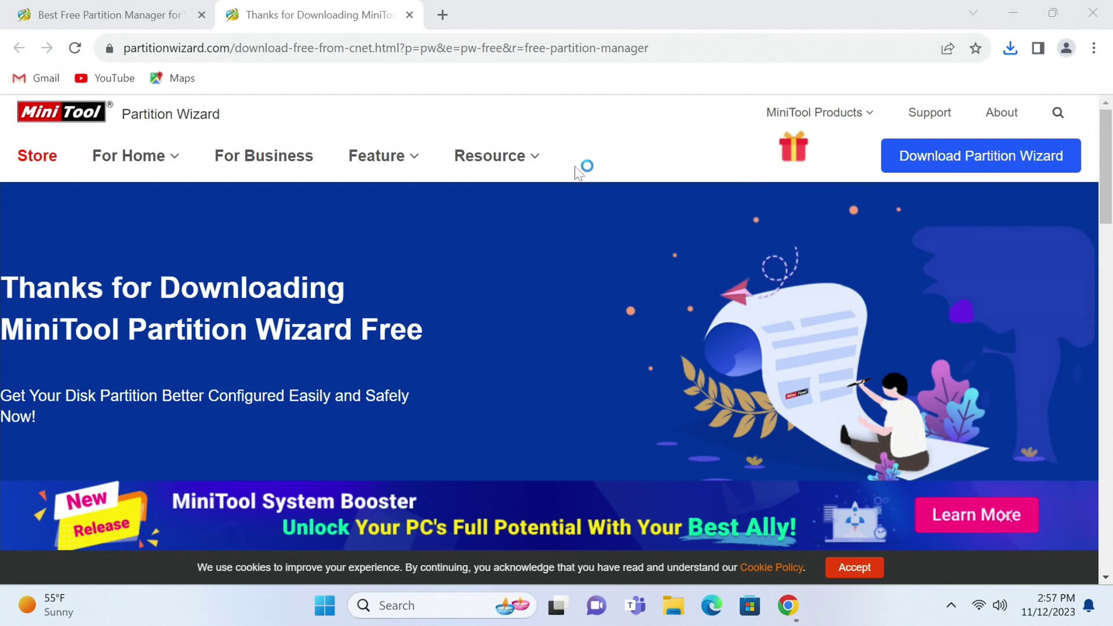
pyautogui.click(631, 344)
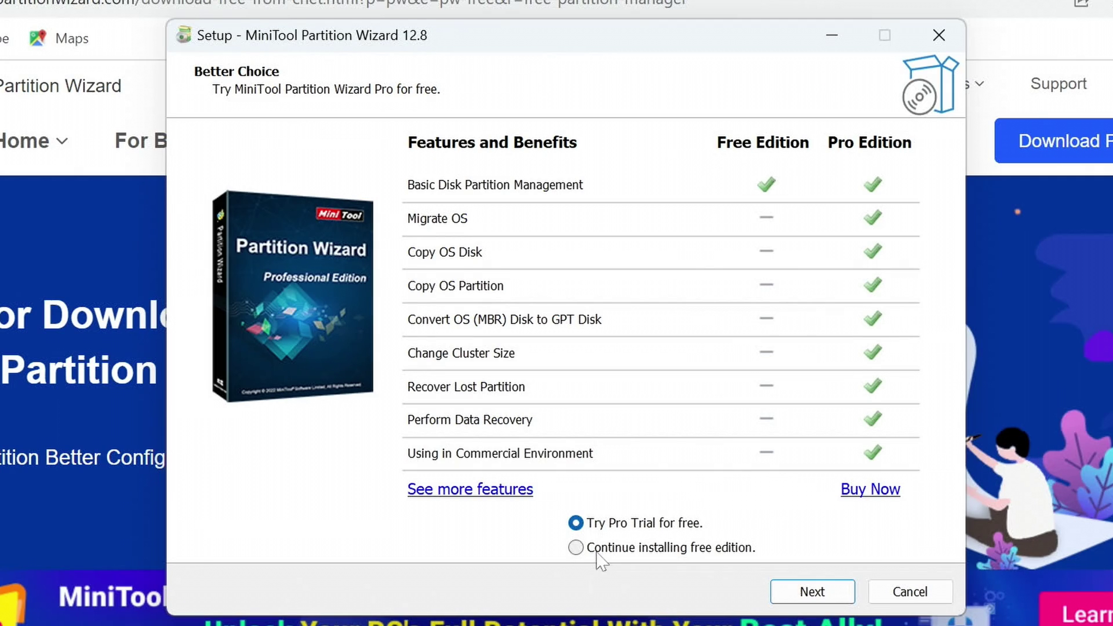
# Continue with only the free edition and install it into the existing folder C:\Program Files\MiniTool Partition Wizard 12.
pyautogui.click(597, 550)
pyautogui.click(810, 592)
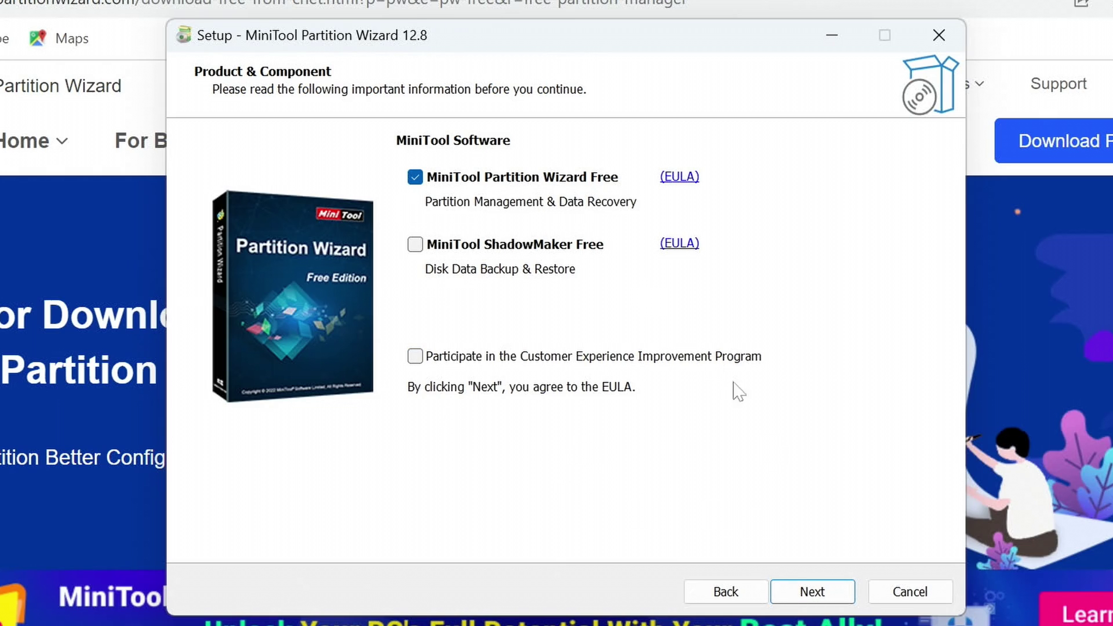
pyautogui.click(811, 592)
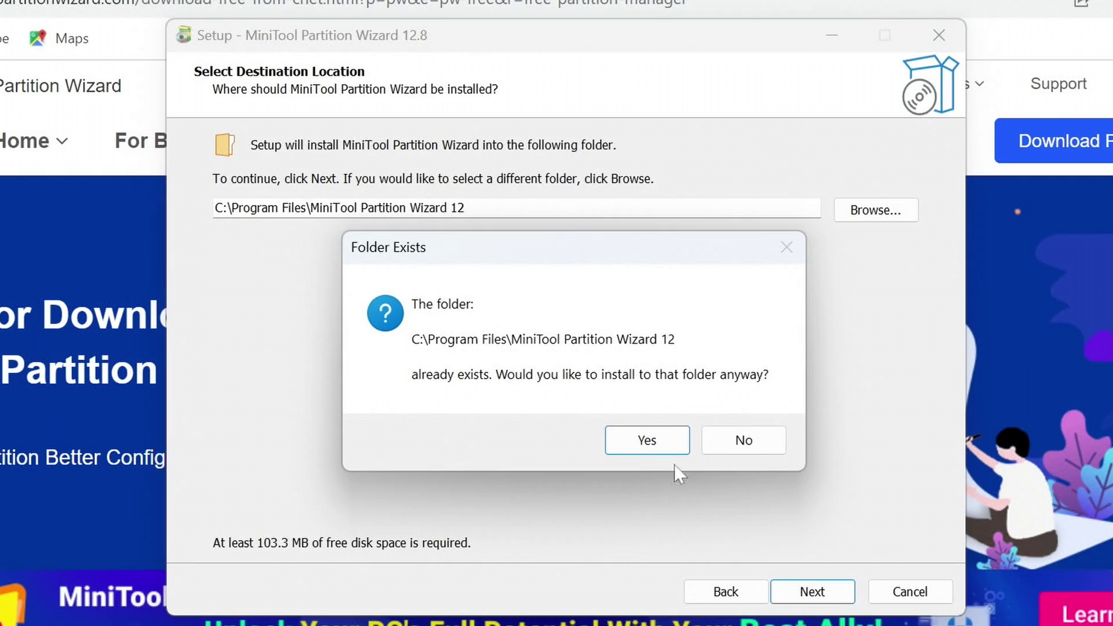
pyautogui.click(647, 440)
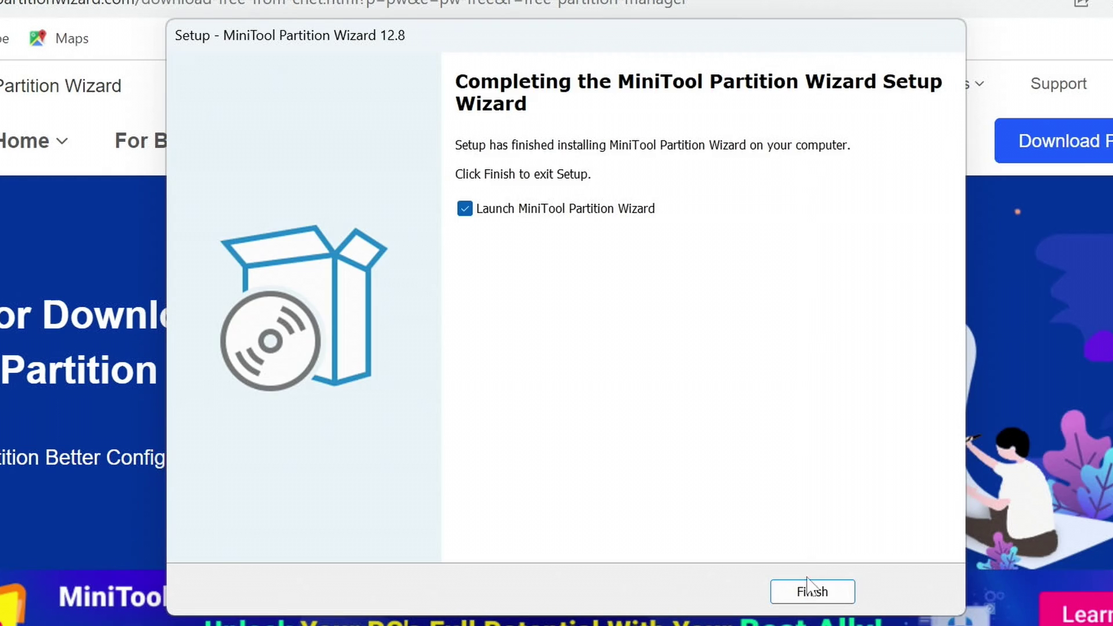
# Finish the setup with MiniTool Partition Wizard launching, and dismiss the System Booster promotion.
pyautogui.click(812, 592)
pyautogui.click(1098, 21)
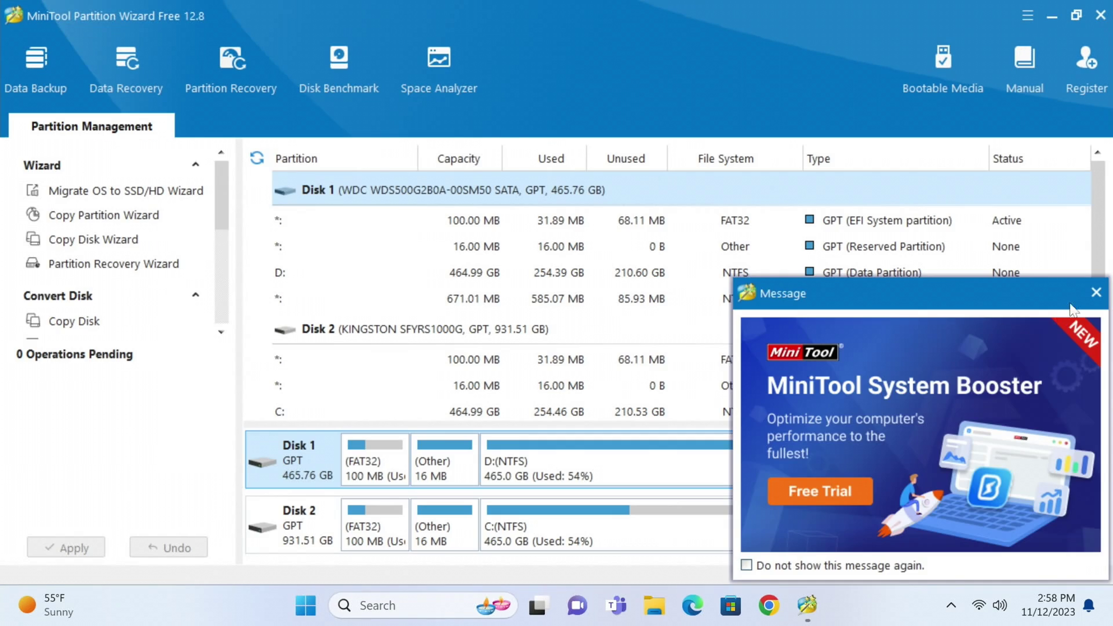
pyautogui.click(1093, 293)
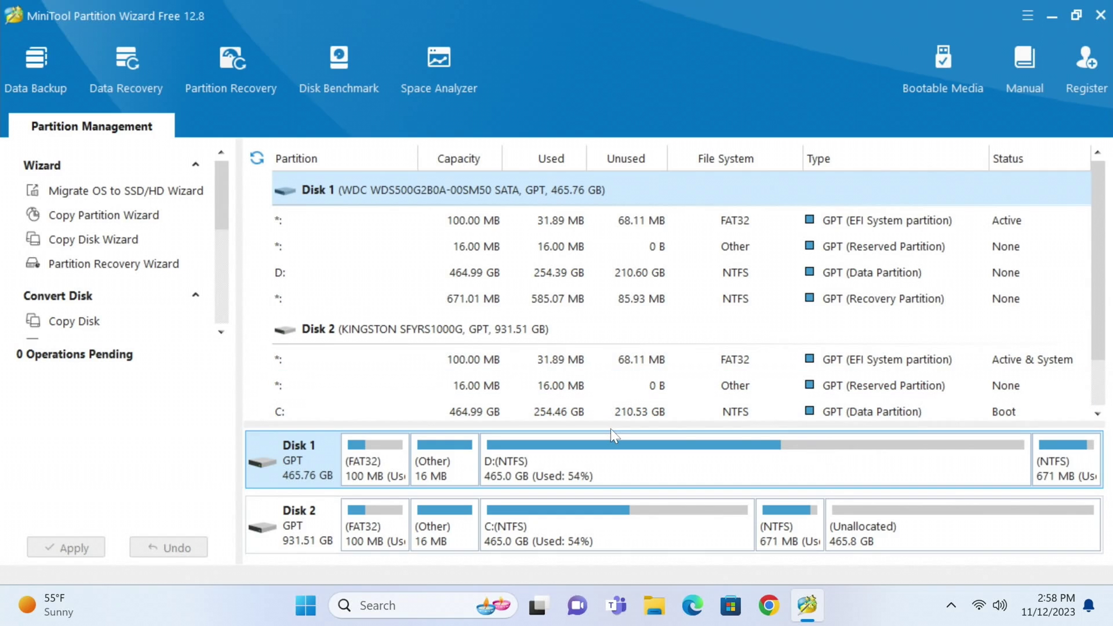
# Examine the layout of Disk 1 and Disk 2, including Disk 2's C: partition, recovery partition and unallocated space.
pyautogui.click(308, 531)
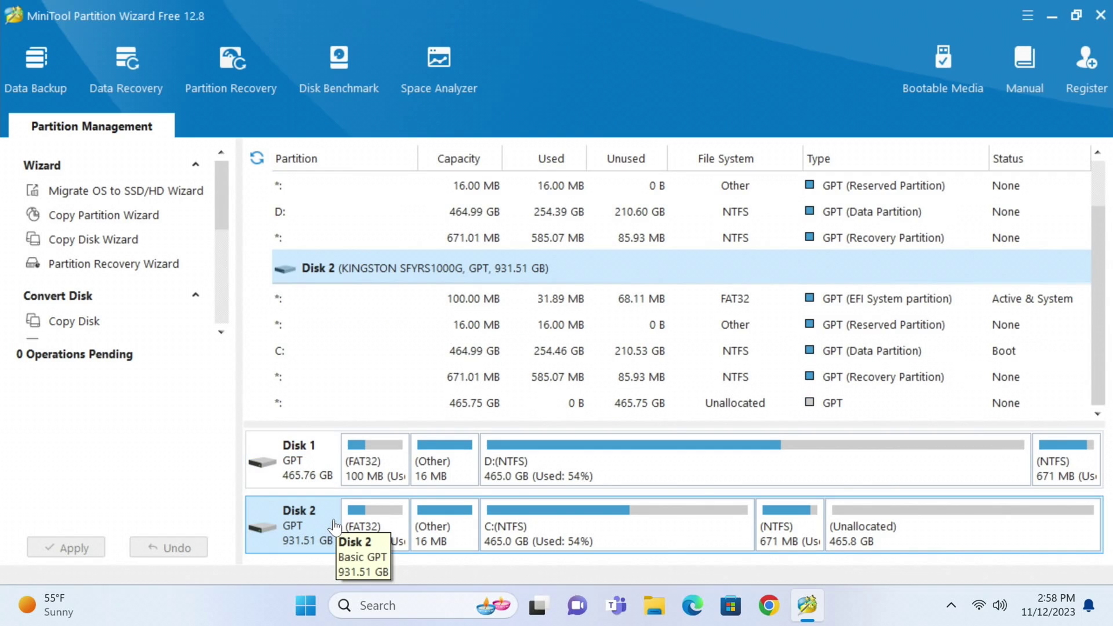
pyautogui.click(555, 523)
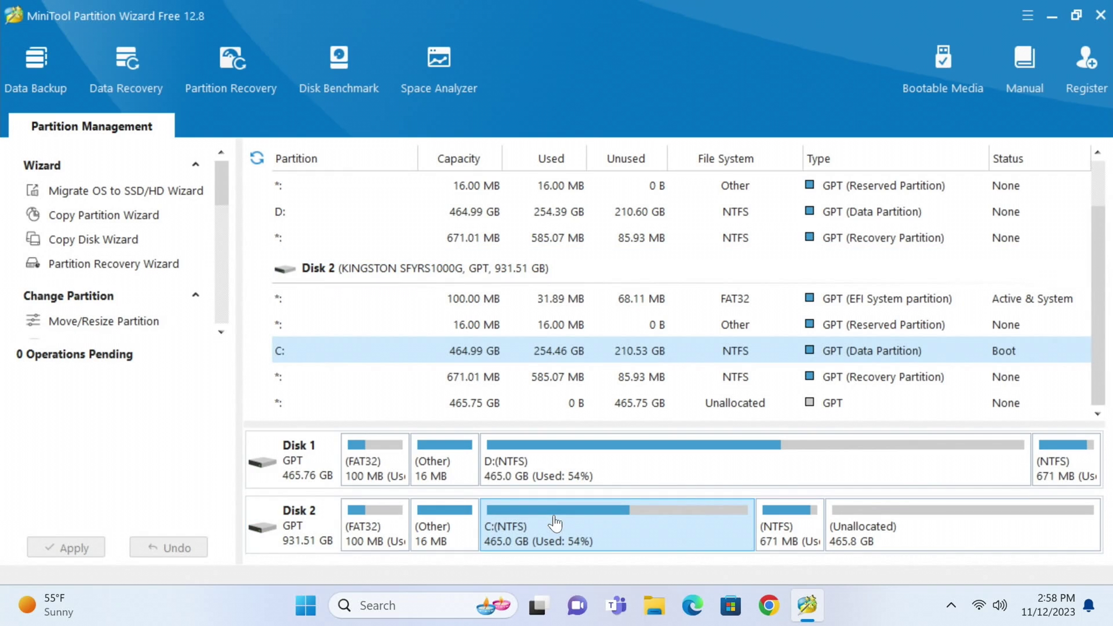
pyautogui.click(885, 521)
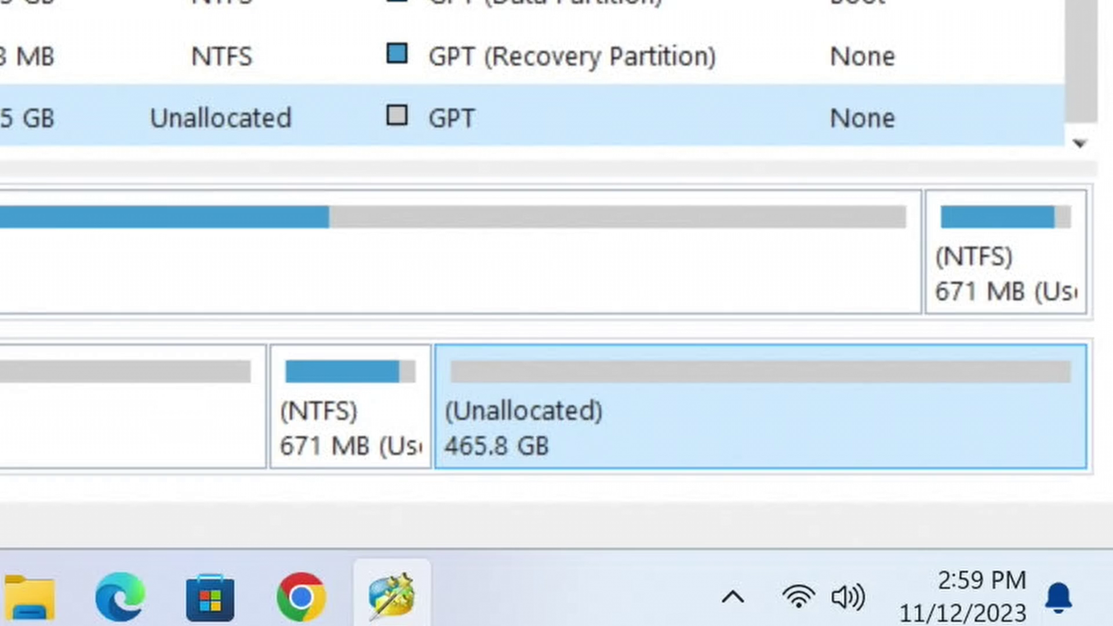
pyautogui.click(280, 451)
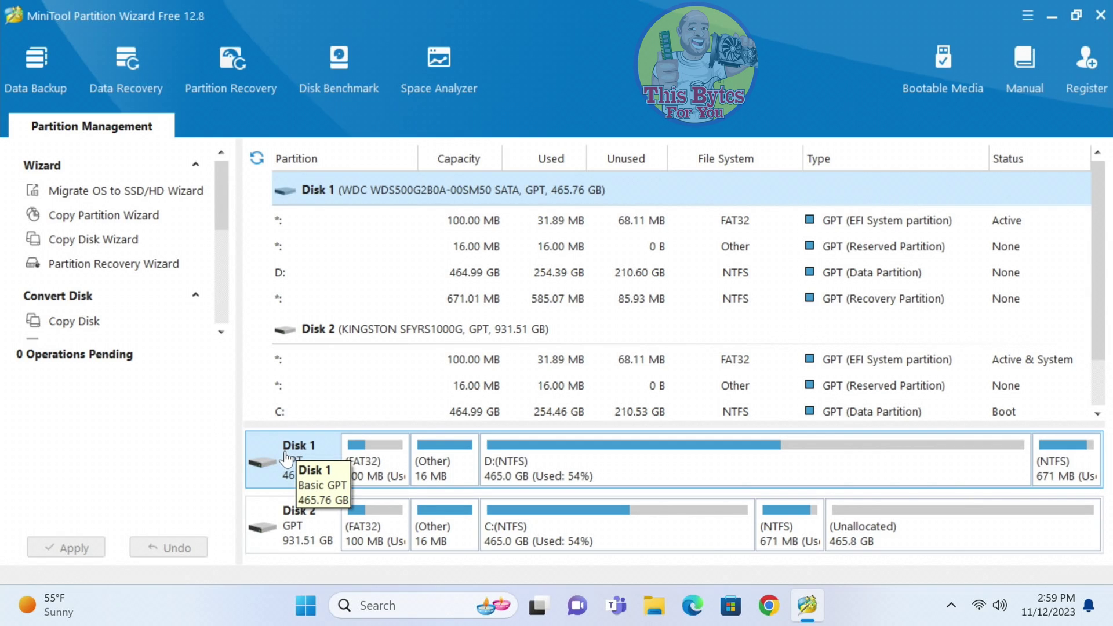
pyautogui.click(298, 540)
pyautogui.click(310, 465)
pyautogui.click(296, 536)
pyautogui.press('End')
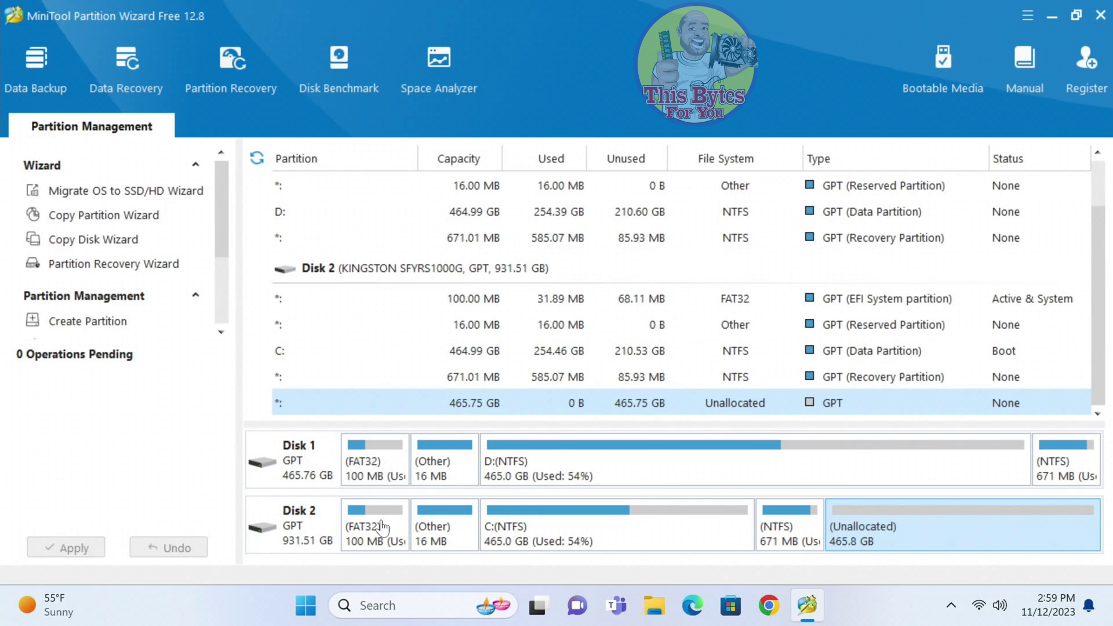
pyautogui.click(383, 527)
pyautogui.click(428, 527)
pyautogui.click(522, 526)
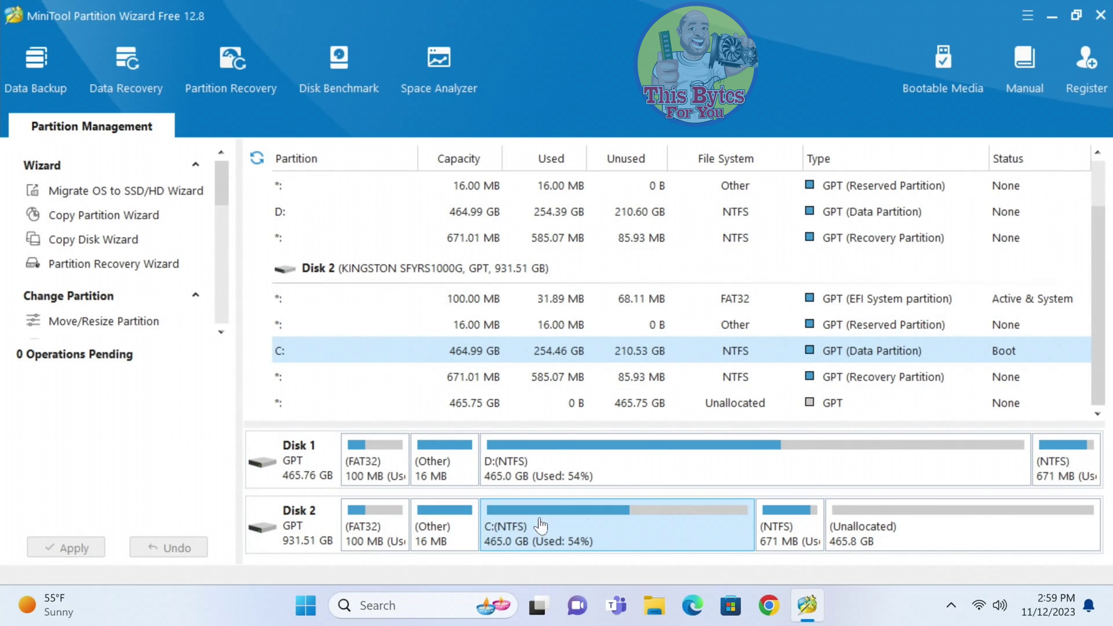
pyautogui.click(796, 532)
pyautogui.click(862, 533)
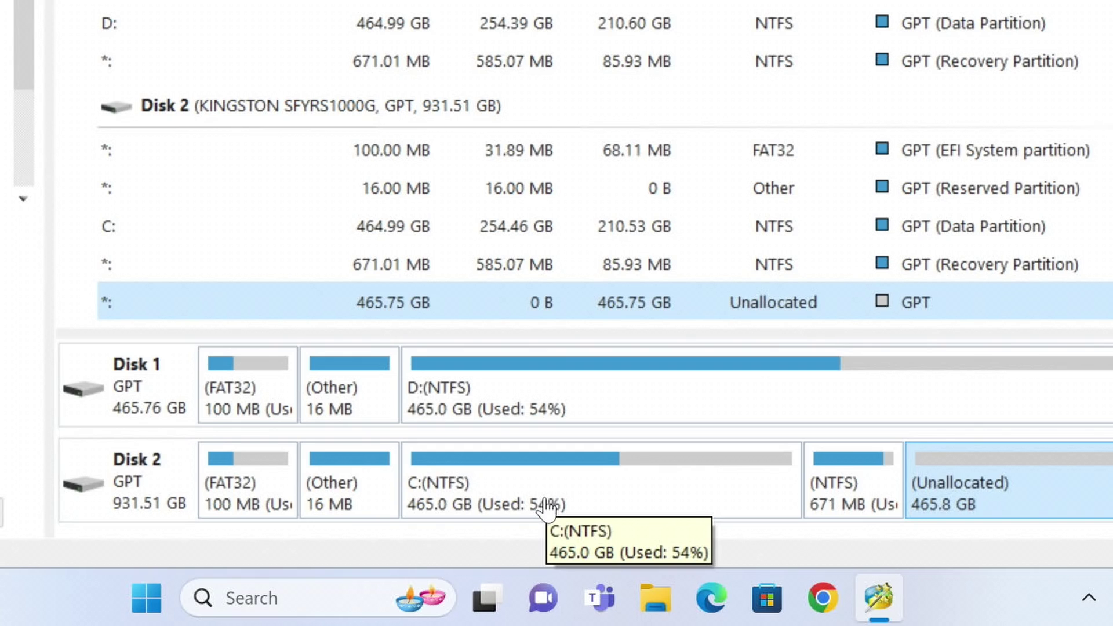
# Extend the C: partition on Disk 2 by taking 254.30 GB from the 465.75 GB unallocated space.
pyautogui.rightClick(608, 493)
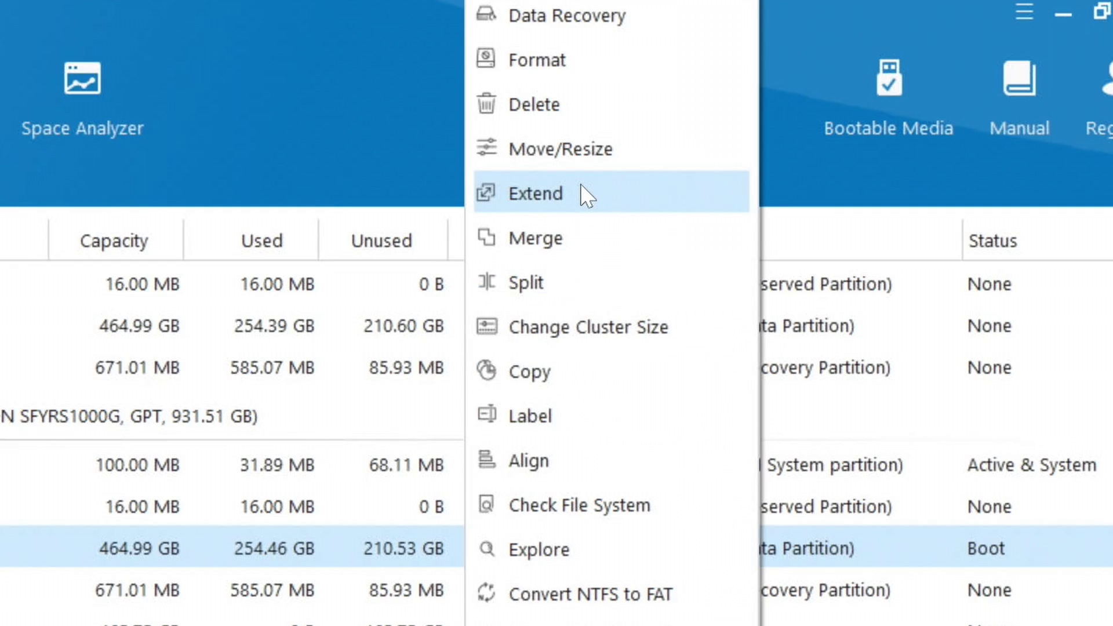
pyautogui.click(582, 185)
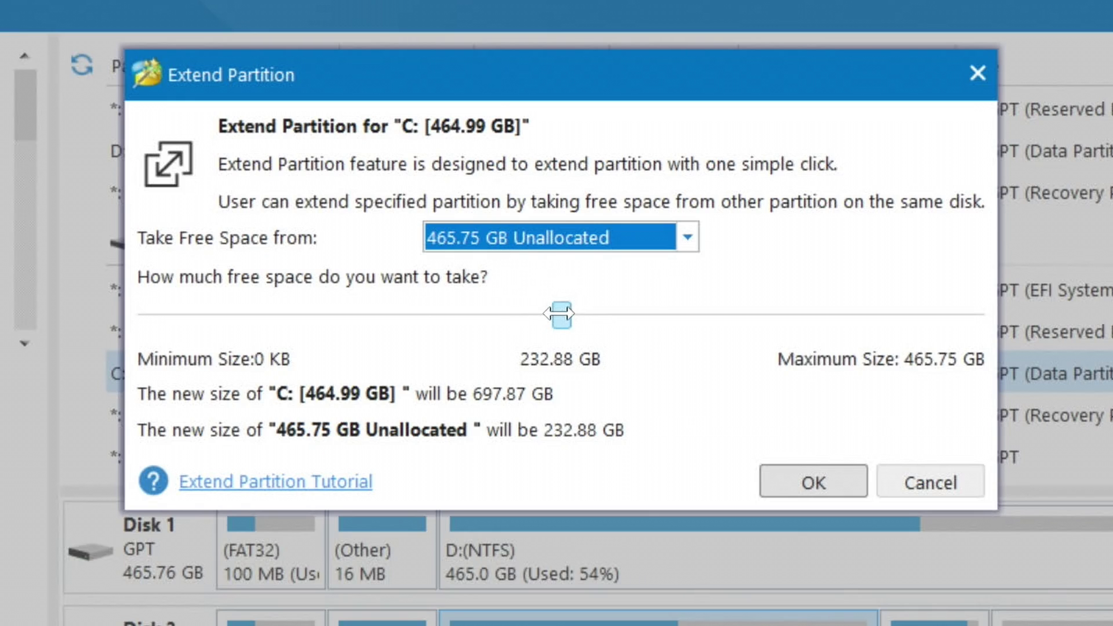
pyautogui.moveTo(560, 313); pyautogui.dragTo(974, 315)
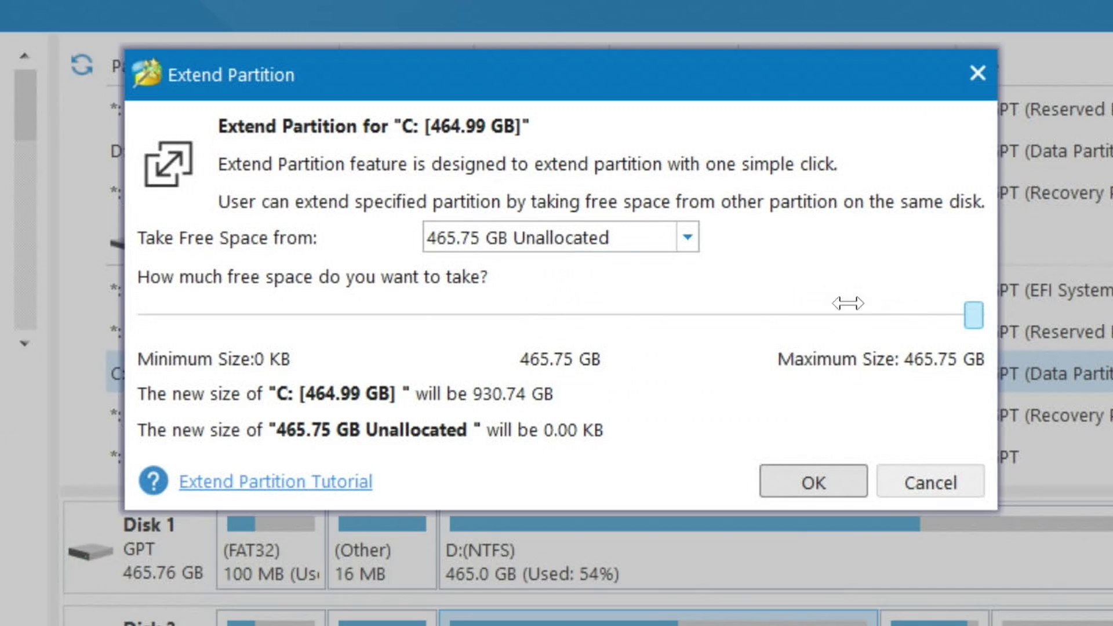
pyautogui.moveTo(975, 314); pyautogui.dragTo(606, 352)
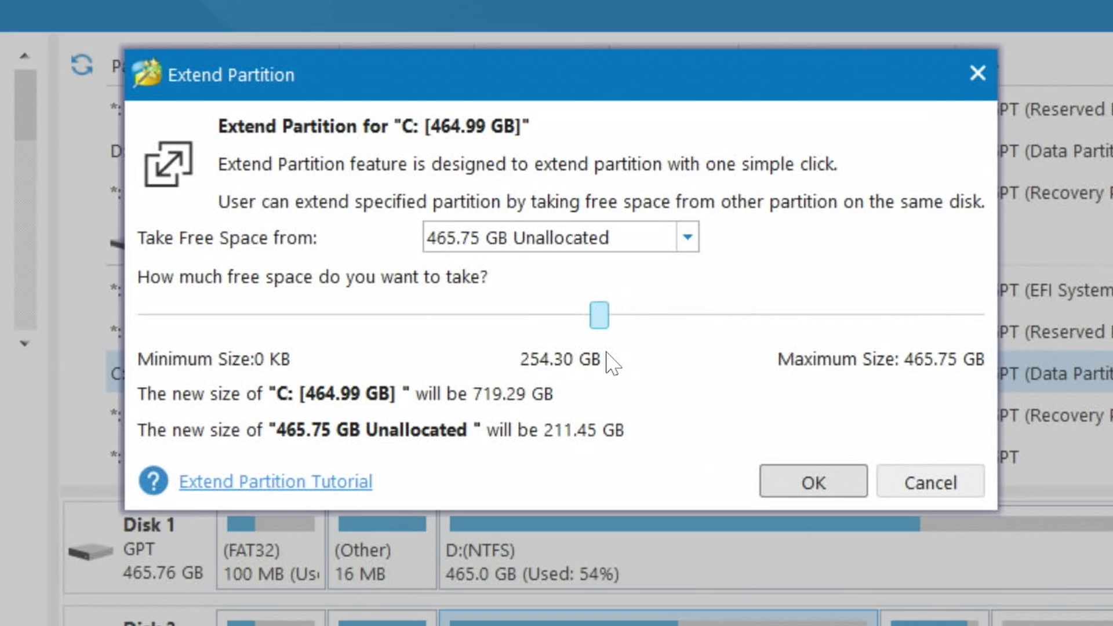
pyautogui.click(835, 489)
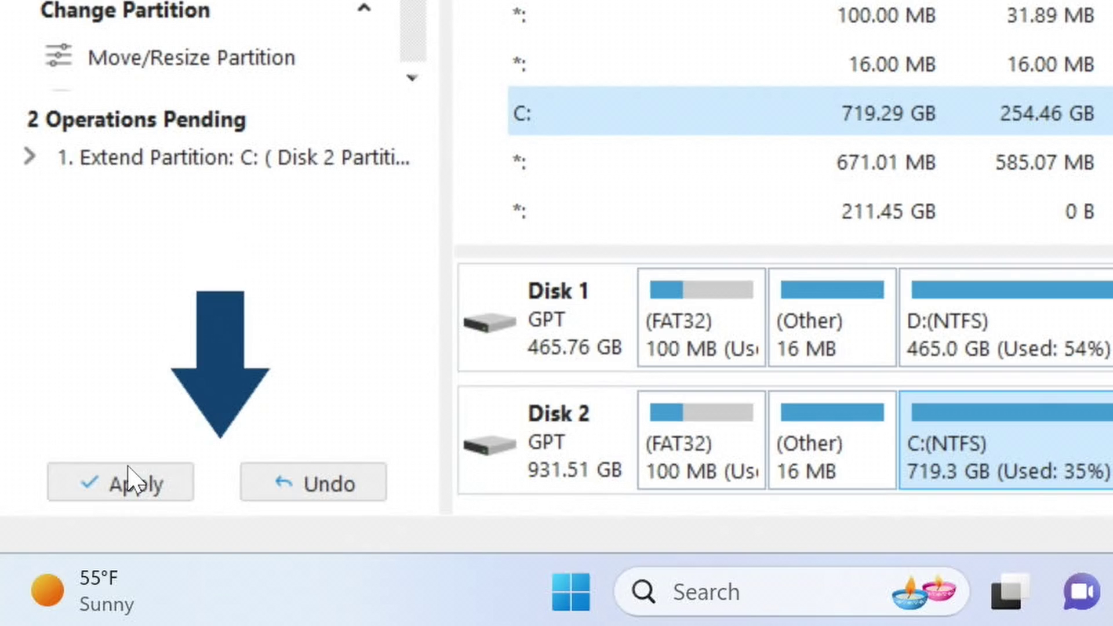
# Apply the pending partition operations and close the completion message.
pyautogui.click(130, 481)
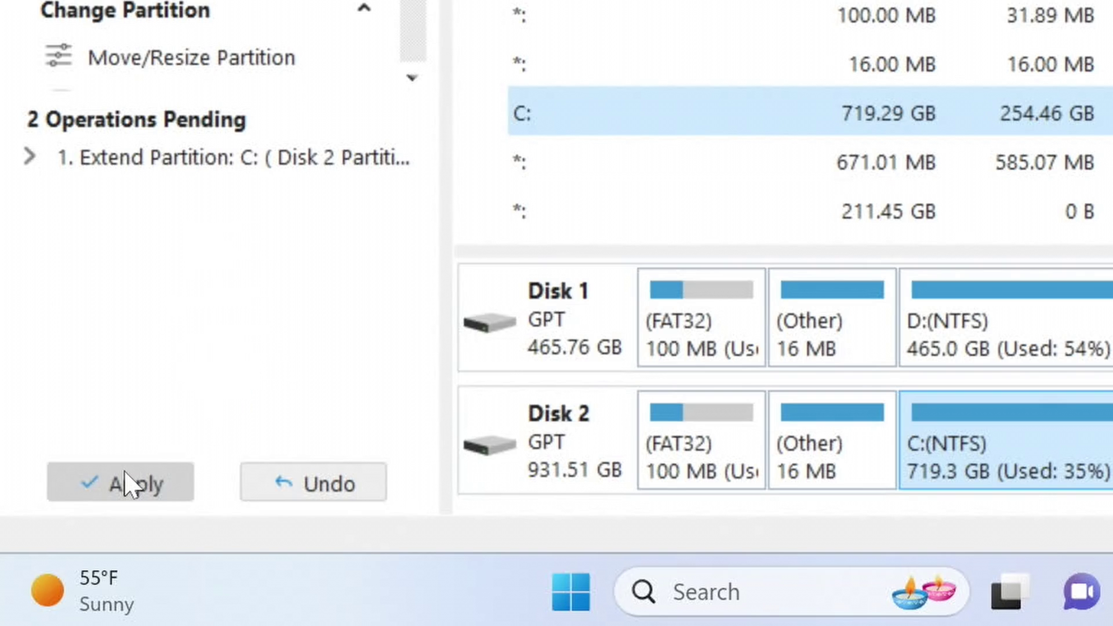
pyautogui.click(963, 99)
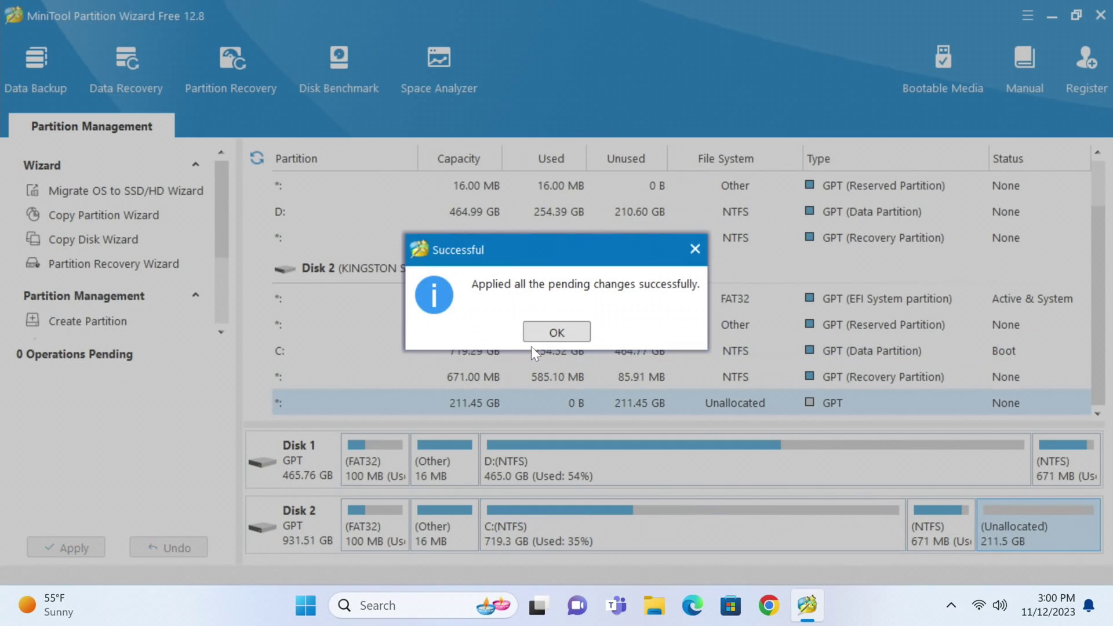
pyautogui.click(547, 335)
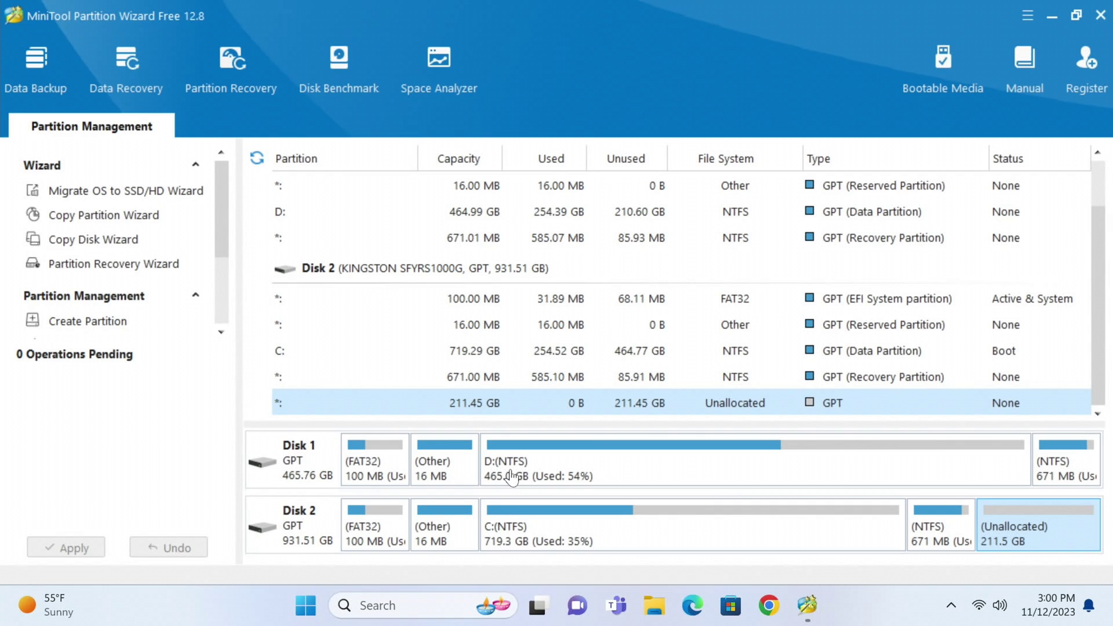
# Check the C: drive's size and free space under This PC in File Explorer, and close the window.
pyautogui.click(654, 607)
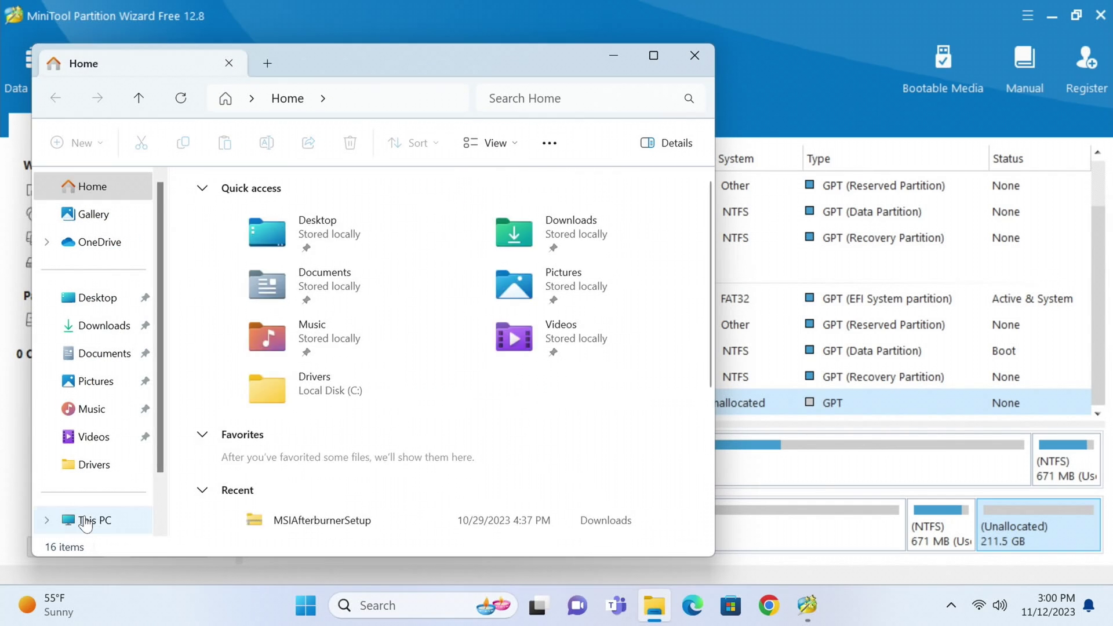
pyautogui.click(93, 487)
pyautogui.click(271, 248)
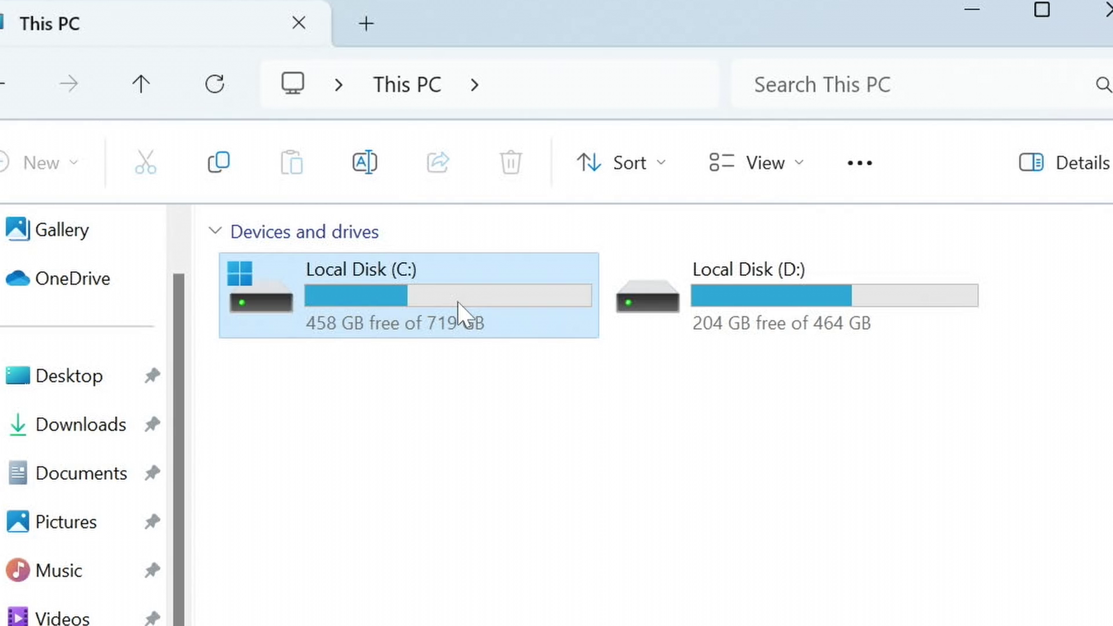
pyautogui.click(1103, 10)
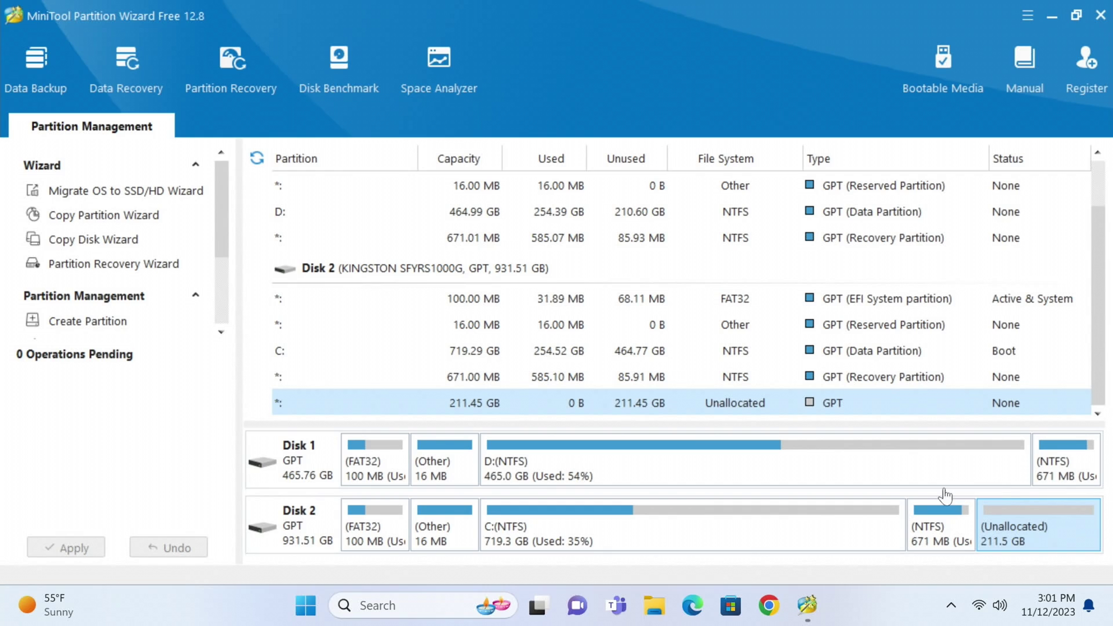
# Create a 211.45 GB primary NTFS partition in Disk 2's unallocated space, labelled "This is the C drives extra space", with drive letter E:.
pyautogui.rightClick(981, 523)
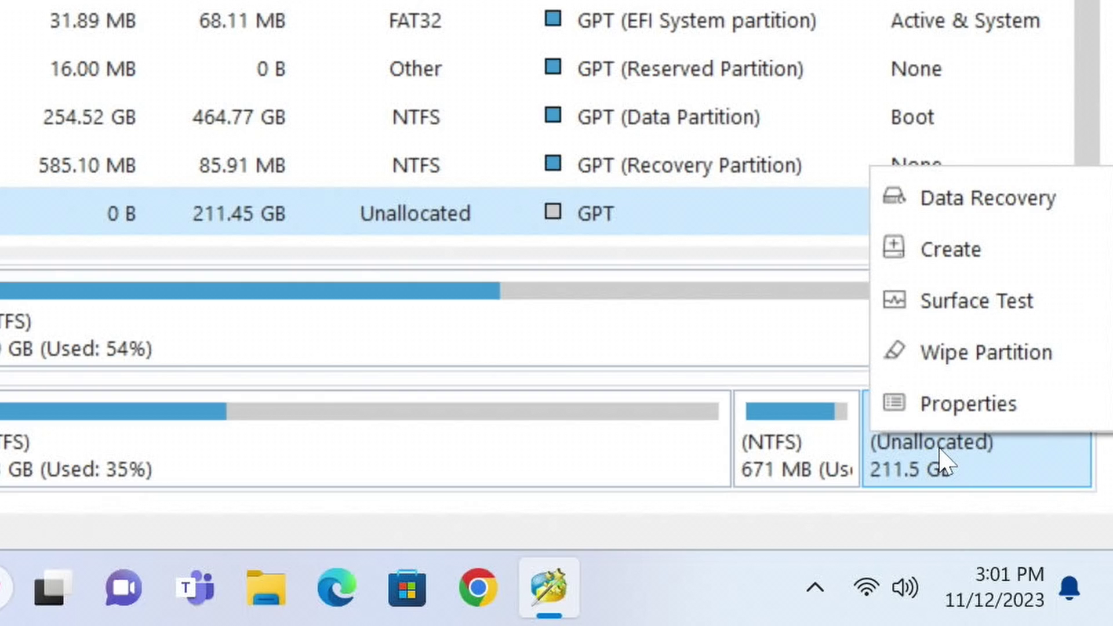
pyautogui.click(949, 249)
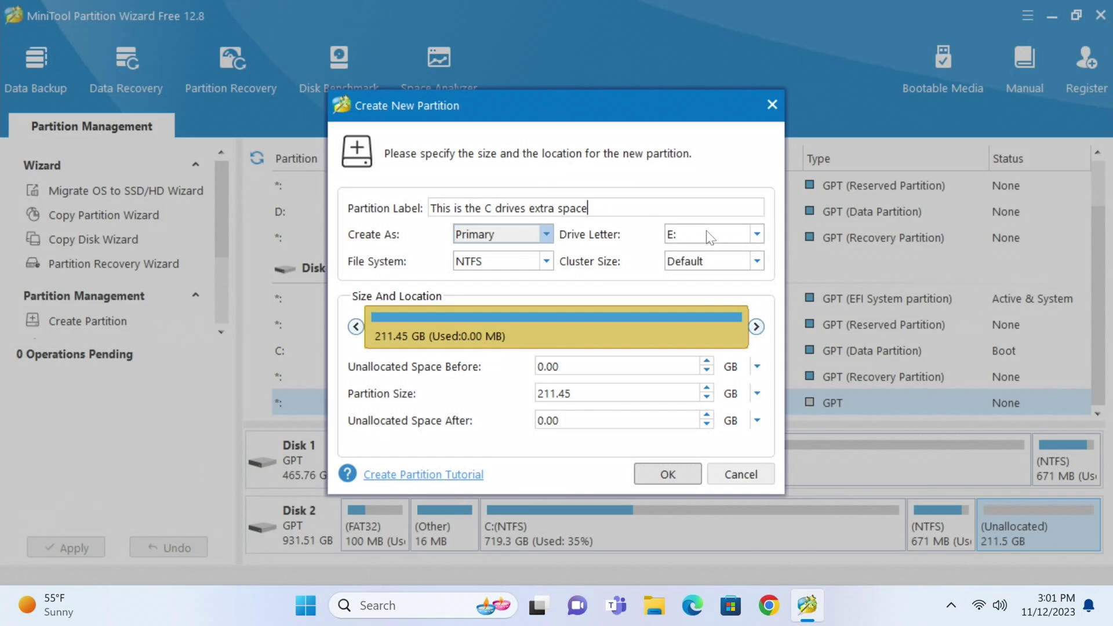
pyautogui.moveTo(756, 330)
pyautogui.mouseDown()
pyautogui.moveTo(504, 339)
pyautogui.moveTo(765, 331)
pyautogui.mouseUp()
pyautogui.click(664, 474)
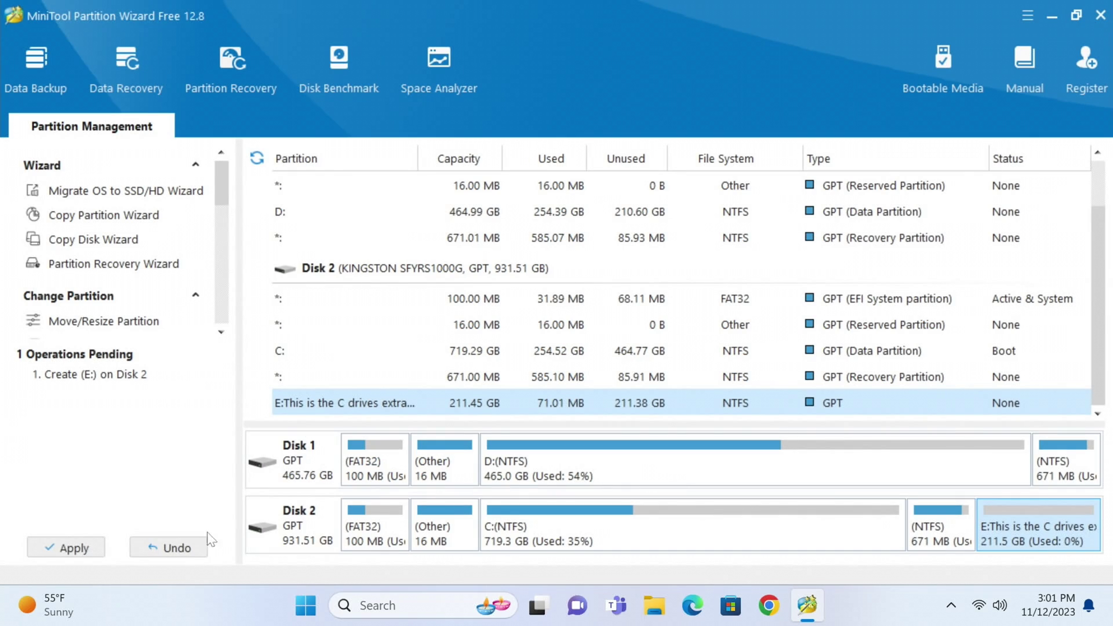
# Apply the pending creation of the E: partition on Disk 2 and close the completion message.
pyautogui.click(73, 547)
pyautogui.click(506, 341)
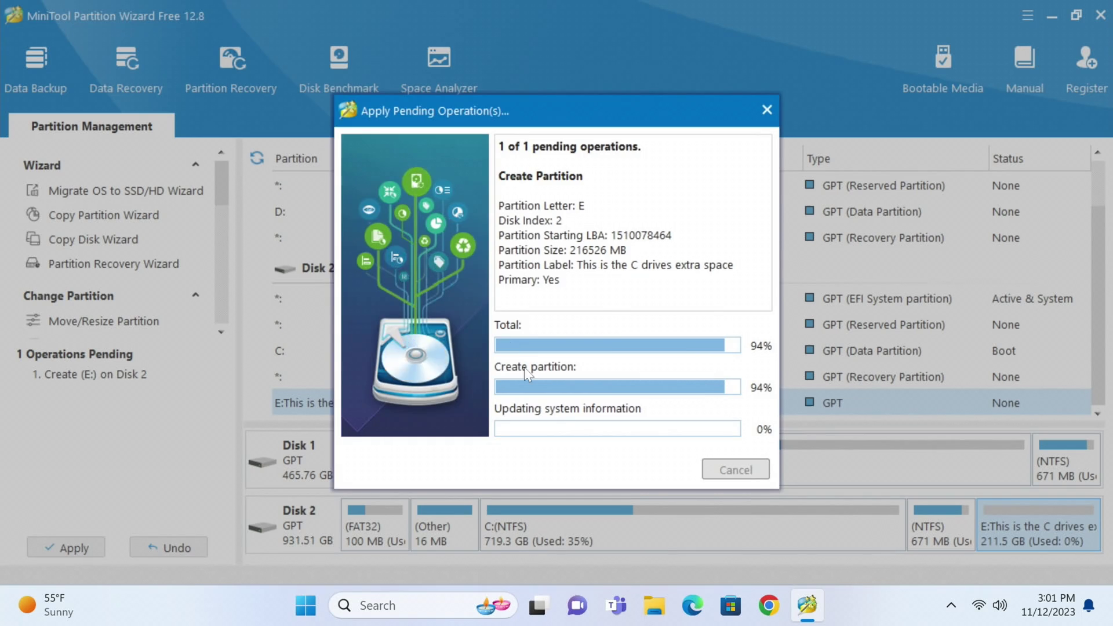
pyautogui.click(564, 335)
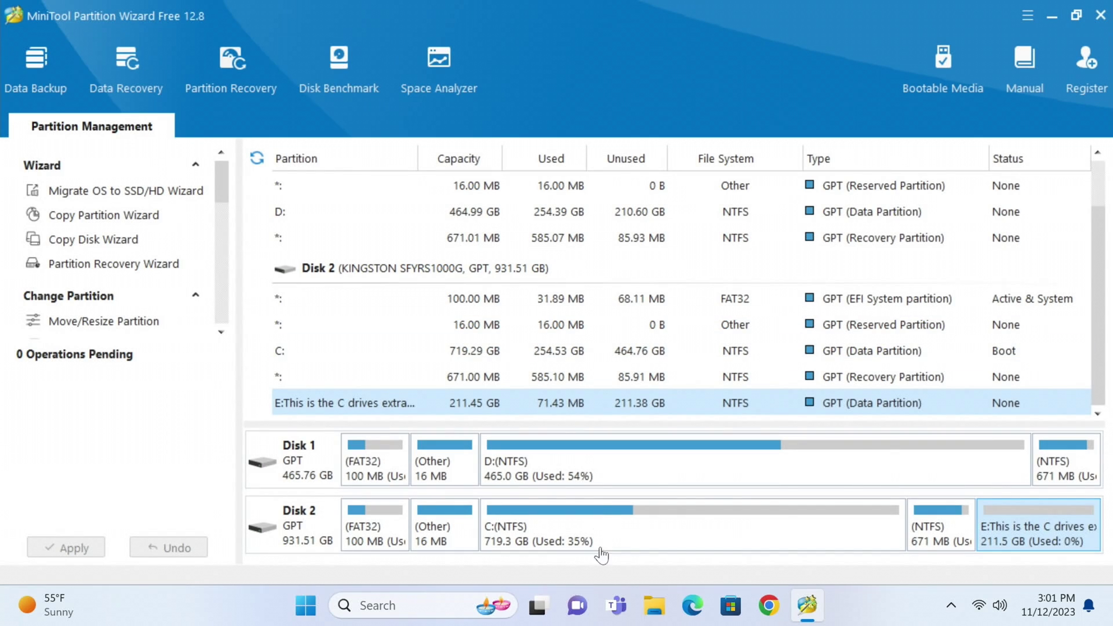
# Examine the C:, D: and E: drives under This PC in File Explorer, view the E: drive's contents, and close the window.
pyautogui.click(658, 603)
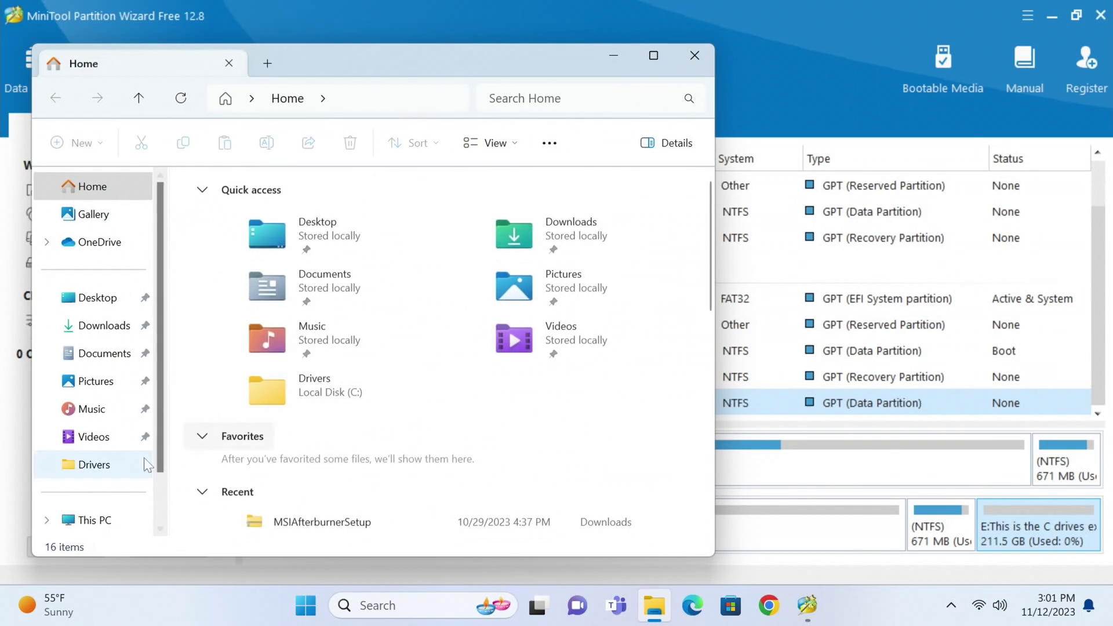
pyautogui.click(93, 520)
pyautogui.click(259, 213)
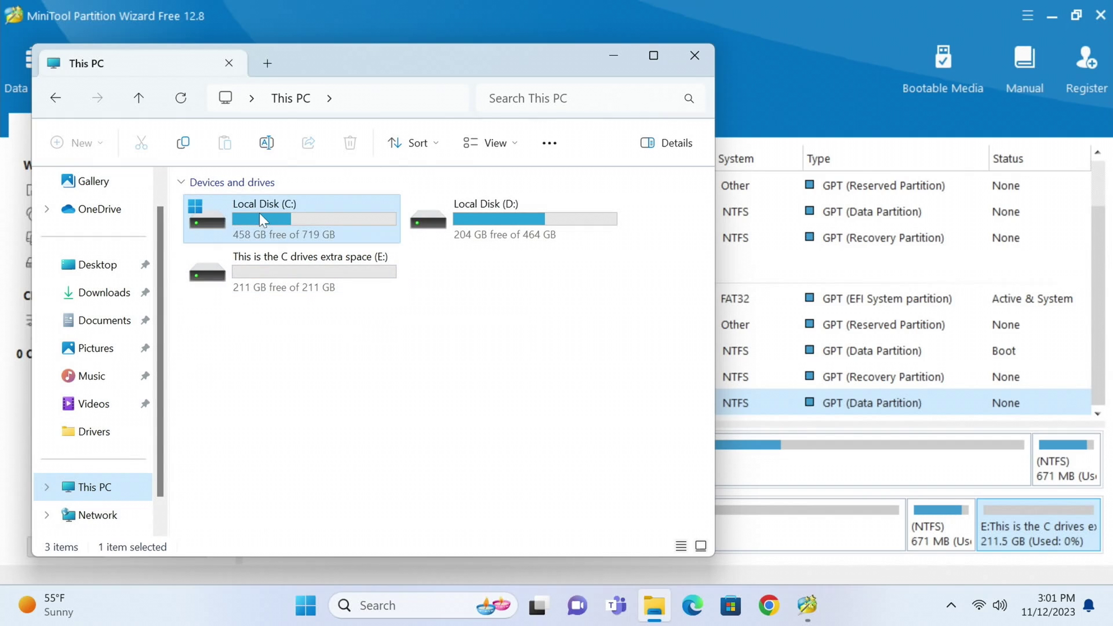
pyautogui.click(479, 207)
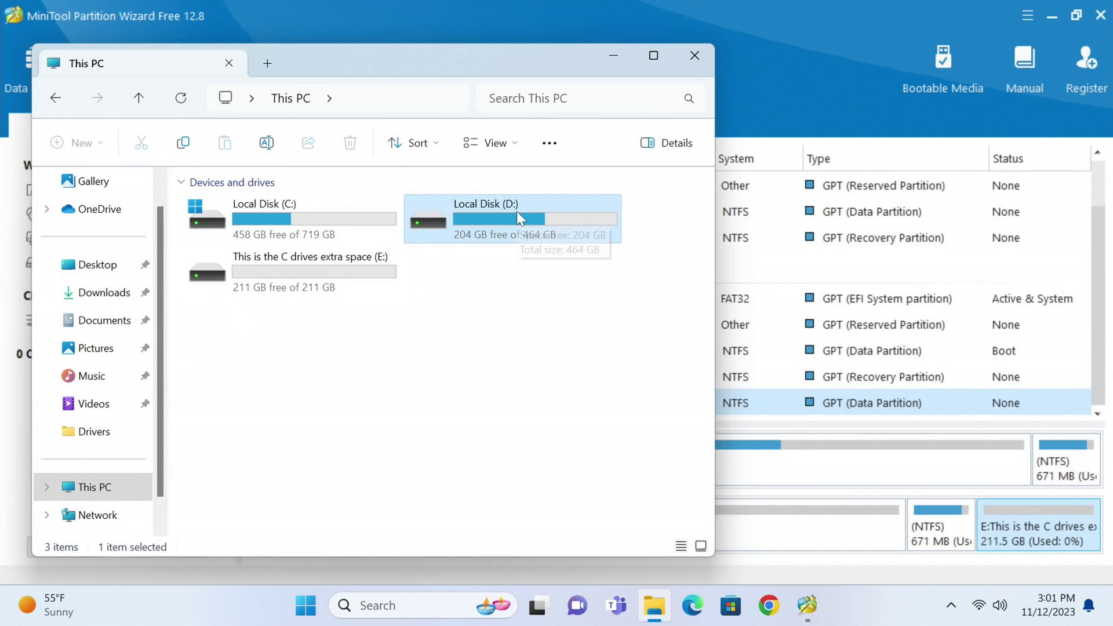
pyautogui.click(309, 281)
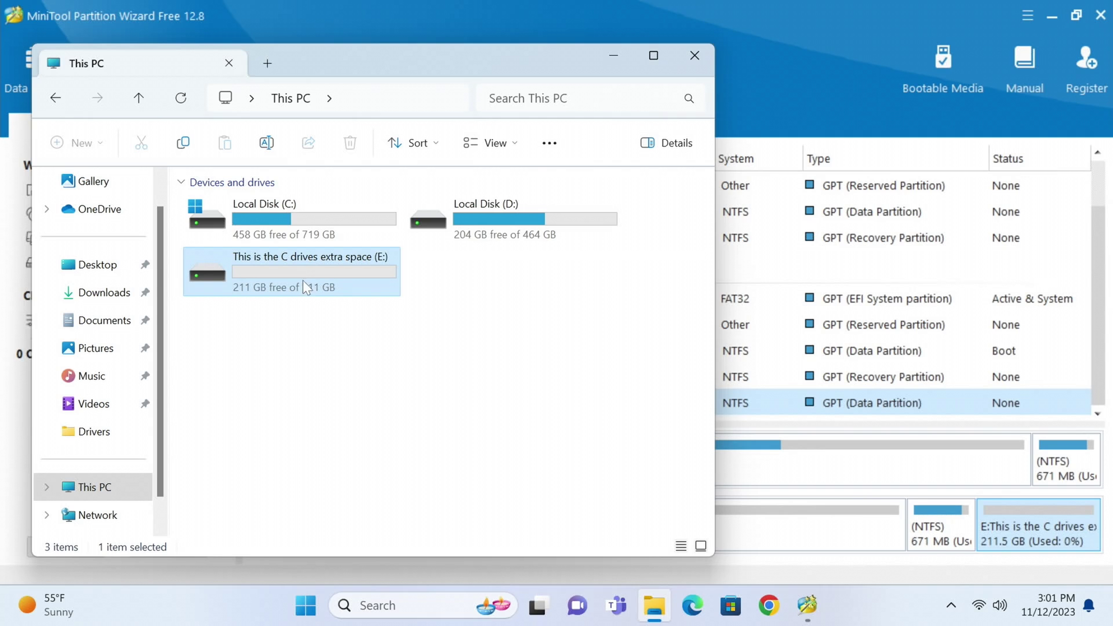
pyautogui.moveTo(304, 281)
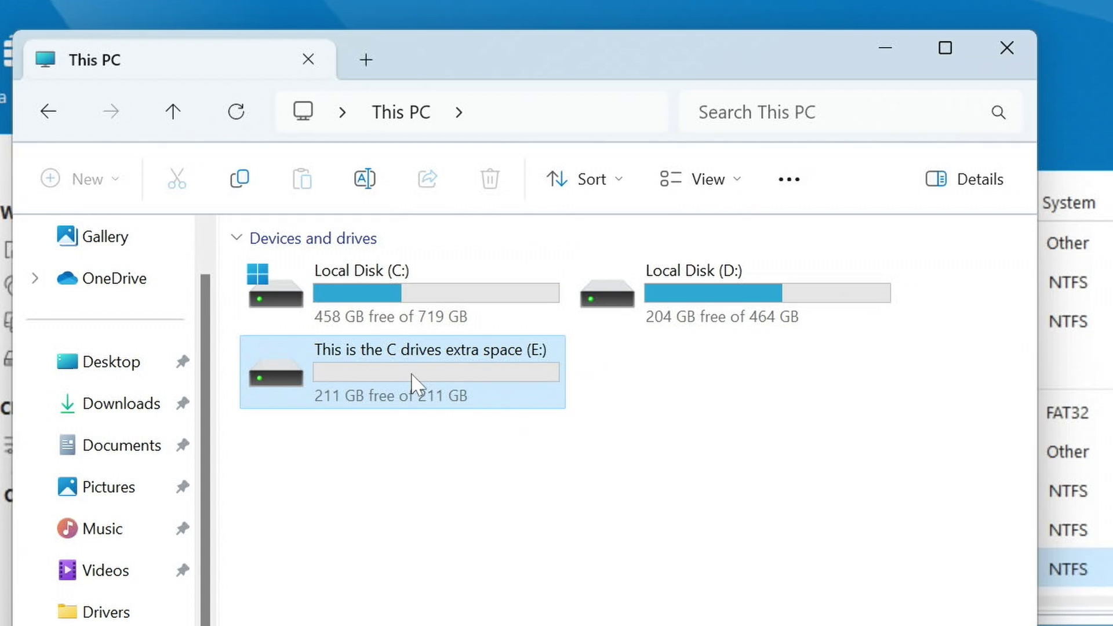
pyautogui.doubleClick(413, 377)
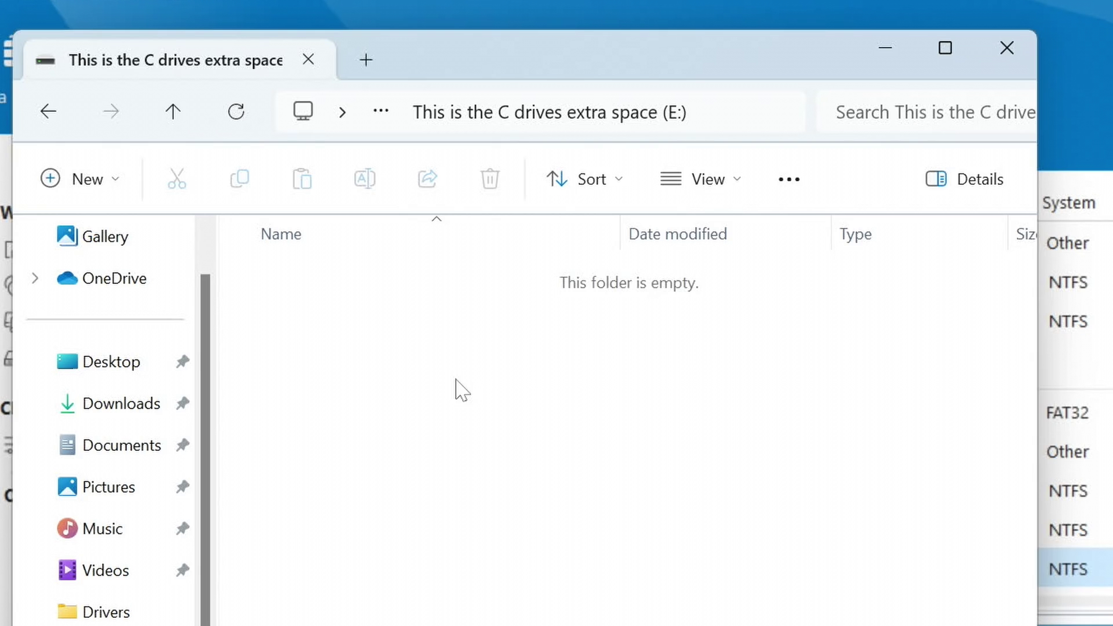
pyautogui.hotkey('alt', 'Left')
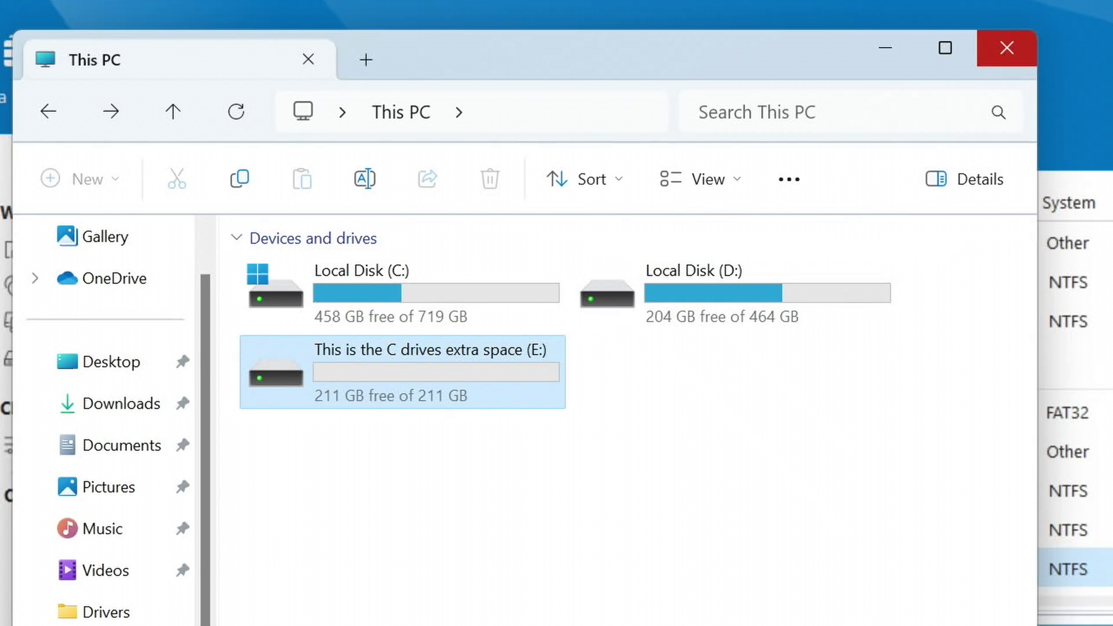
pyautogui.click(1007, 49)
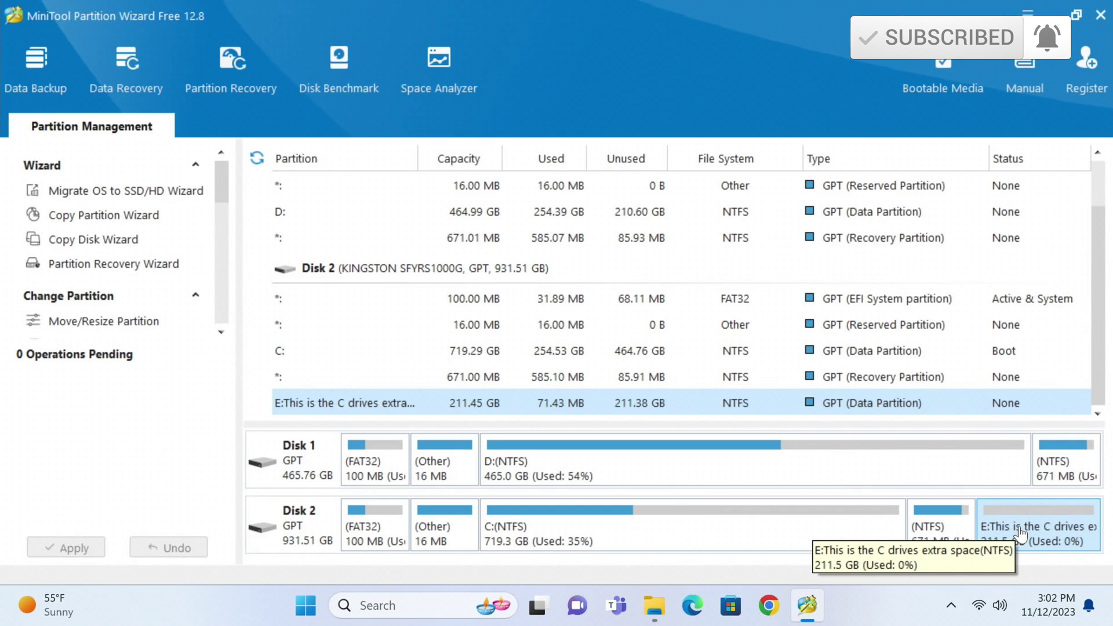
# Delete the E: partition on Disk 2 and extend the C: partition by taking all 211.45 GB of unallocated space.
pyautogui.rightClick(1018, 531)
pyautogui.click(1011, 71)
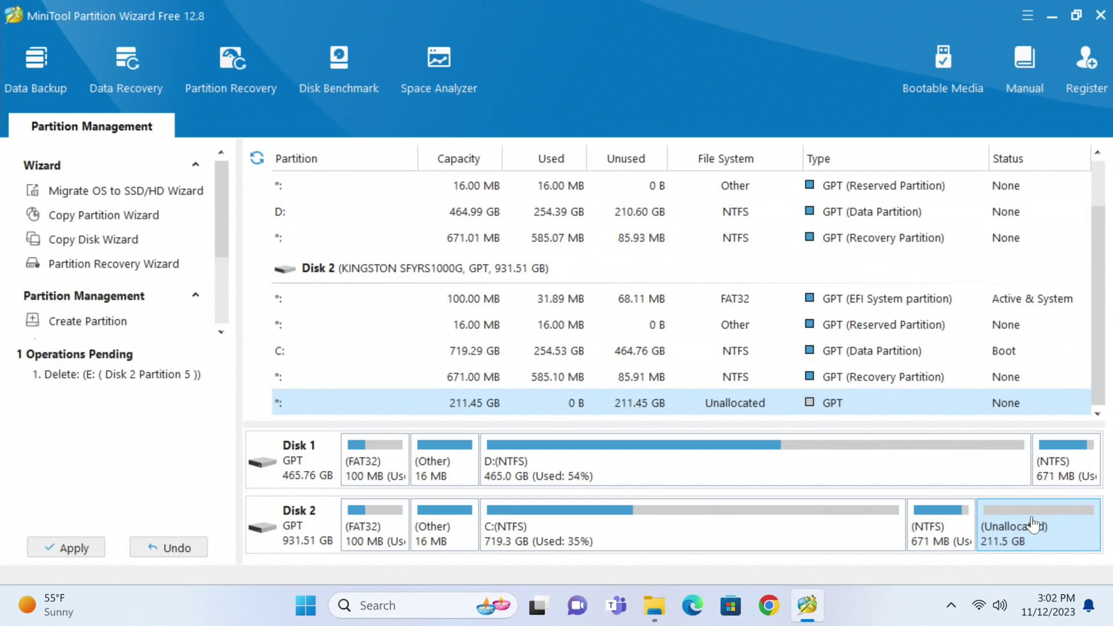
pyautogui.rightClick(630, 540)
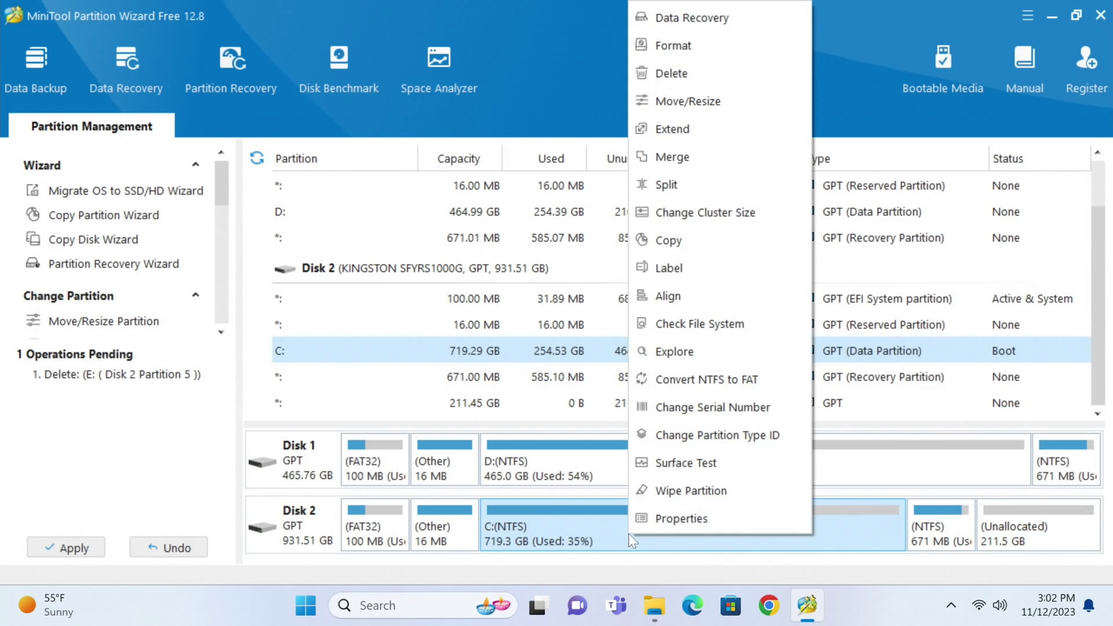
pyautogui.click(680, 129)
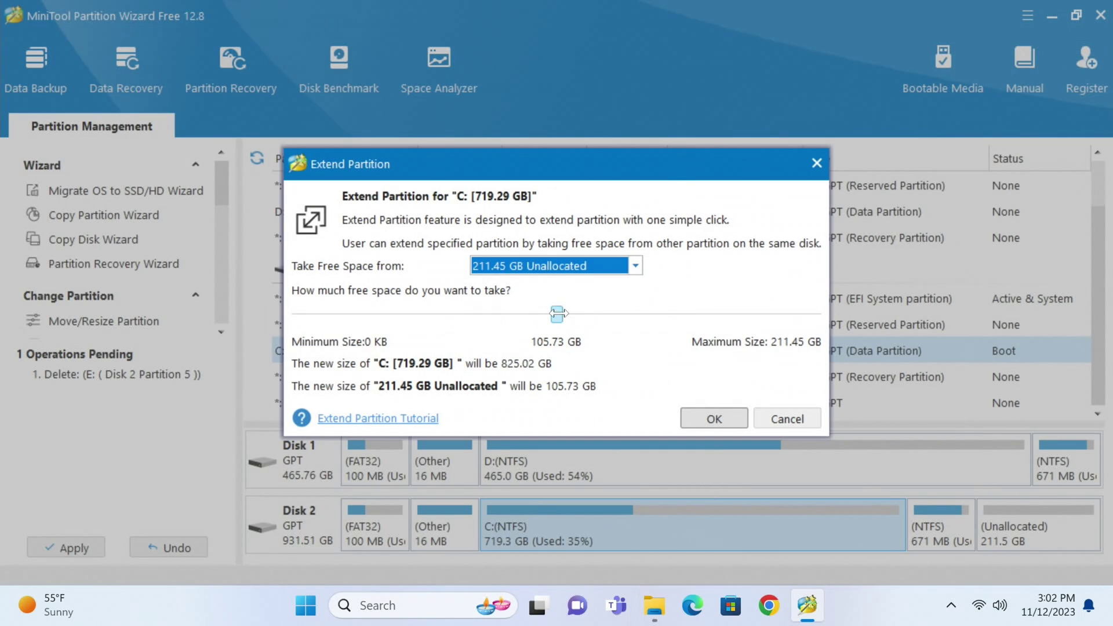
pyautogui.moveTo(558, 314); pyautogui.dragTo(997, 286)
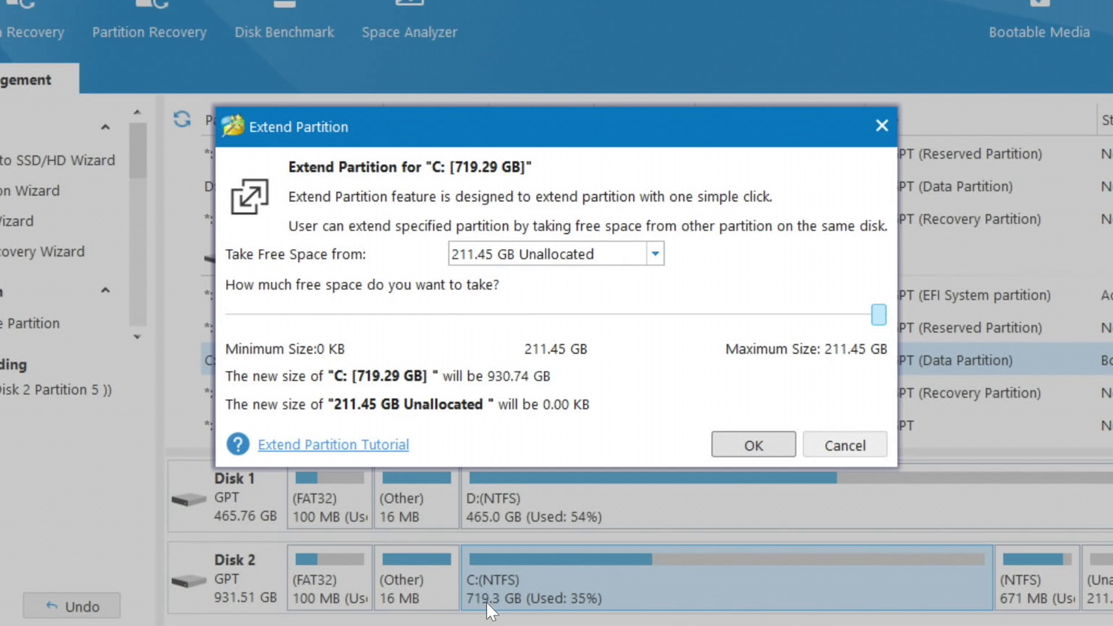
pyautogui.click(776, 446)
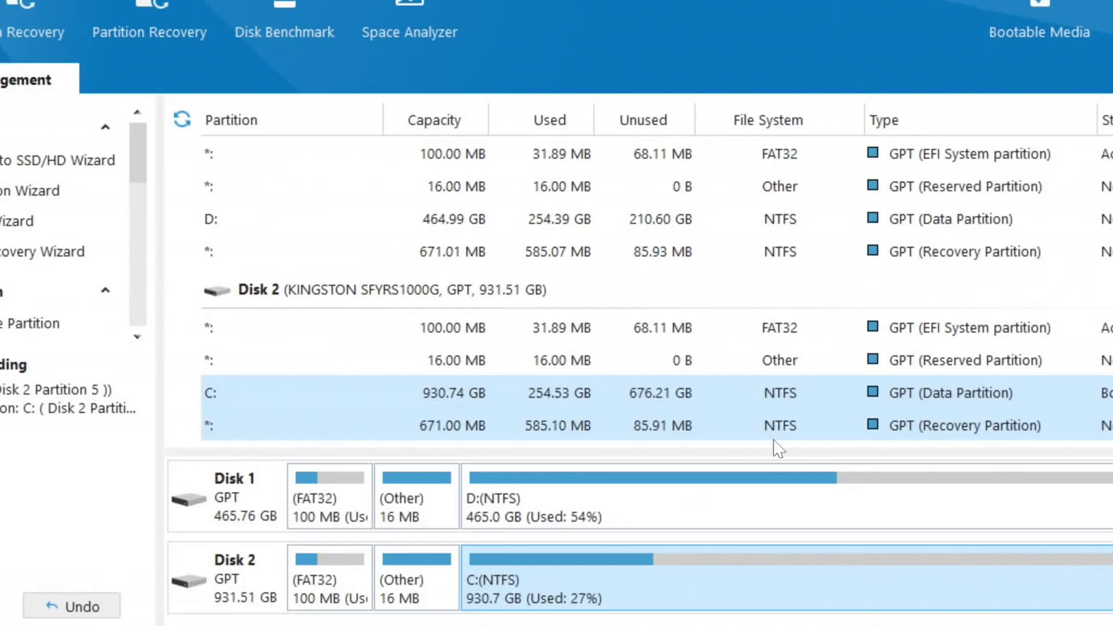
# Apply the pending deletion and C: extension, and check the drive sizes under This PC in File Explorer.
pyautogui.click(0, 606)
pyautogui.click(519, 343)
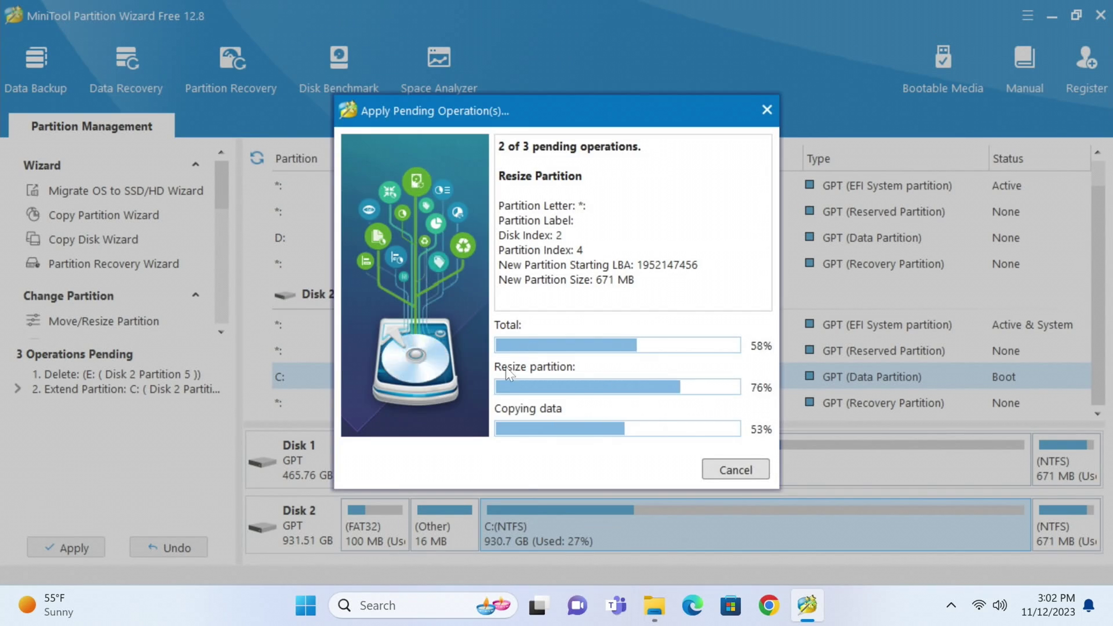
pyautogui.click(553, 333)
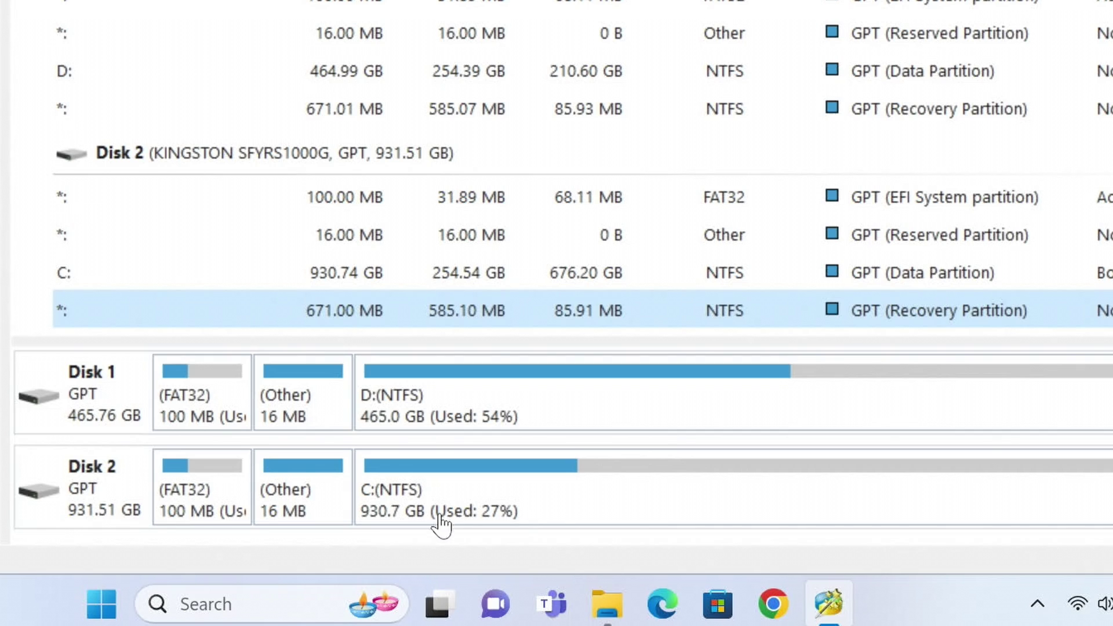
pyautogui.click(606, 604)
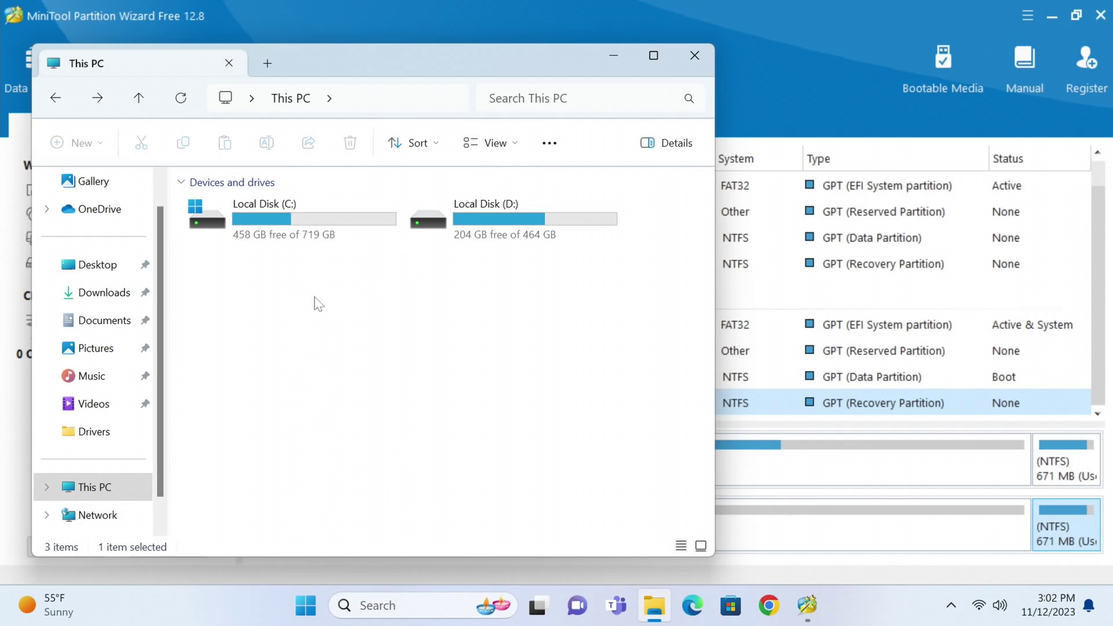
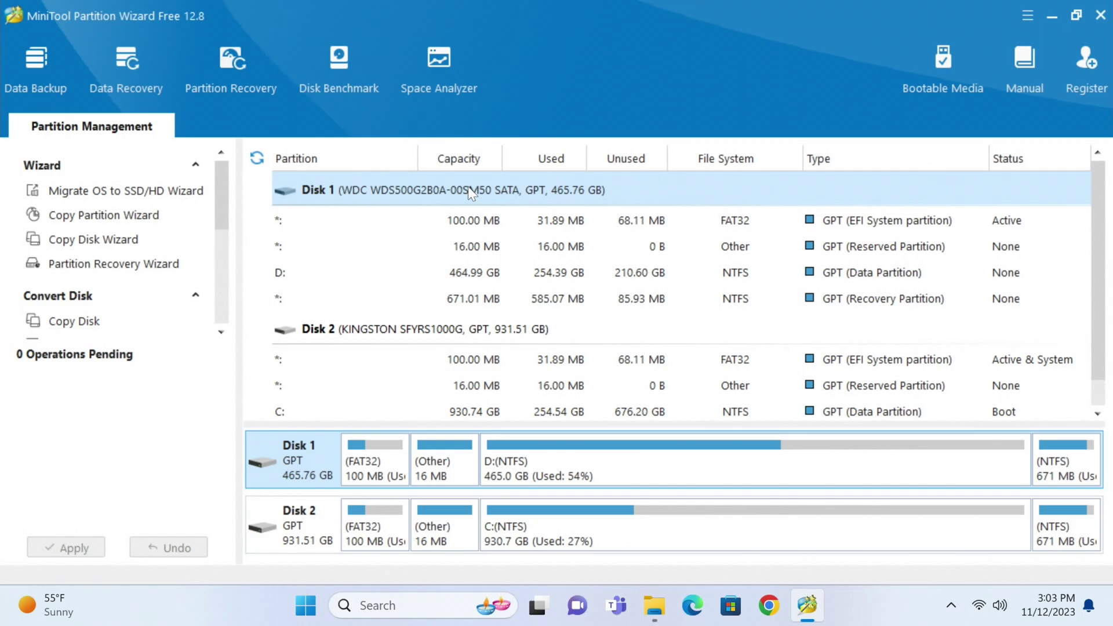
# Delete all partitions on Disk 1, the 465.76 GB WDC drive.
pyautogui.rightClick(566, 196)
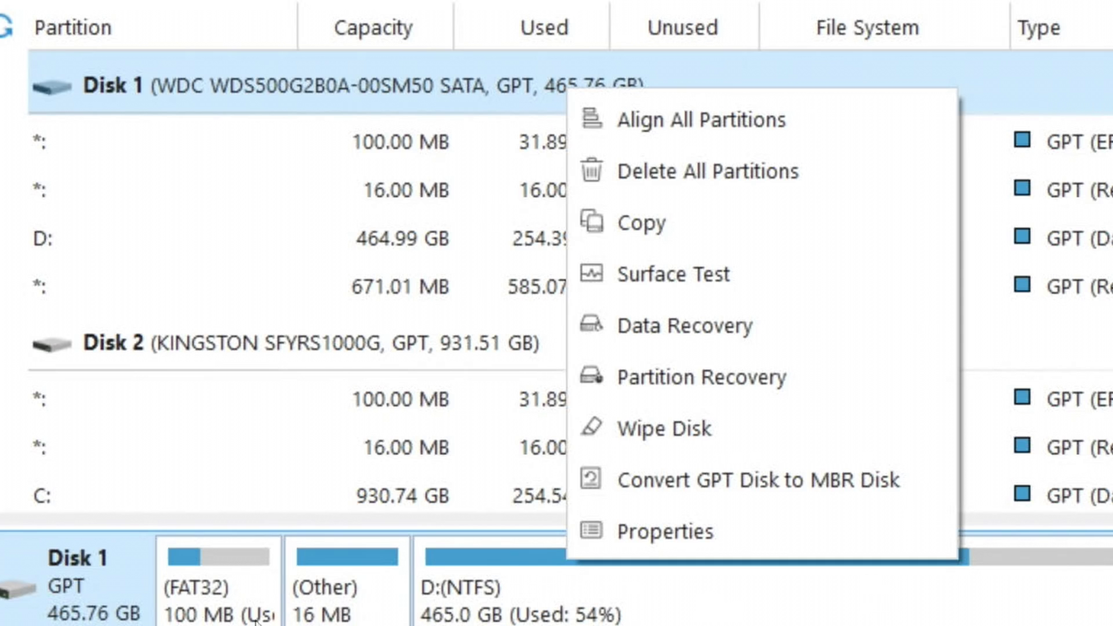
pyautogui.click(622, 165)
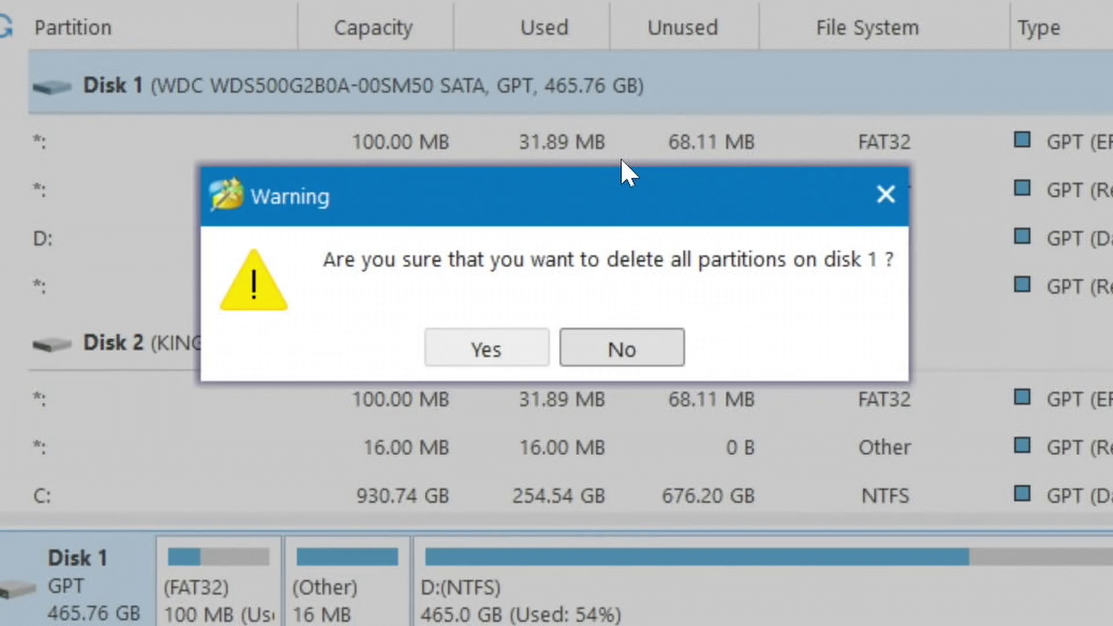
pyautogui.click(487, 351)
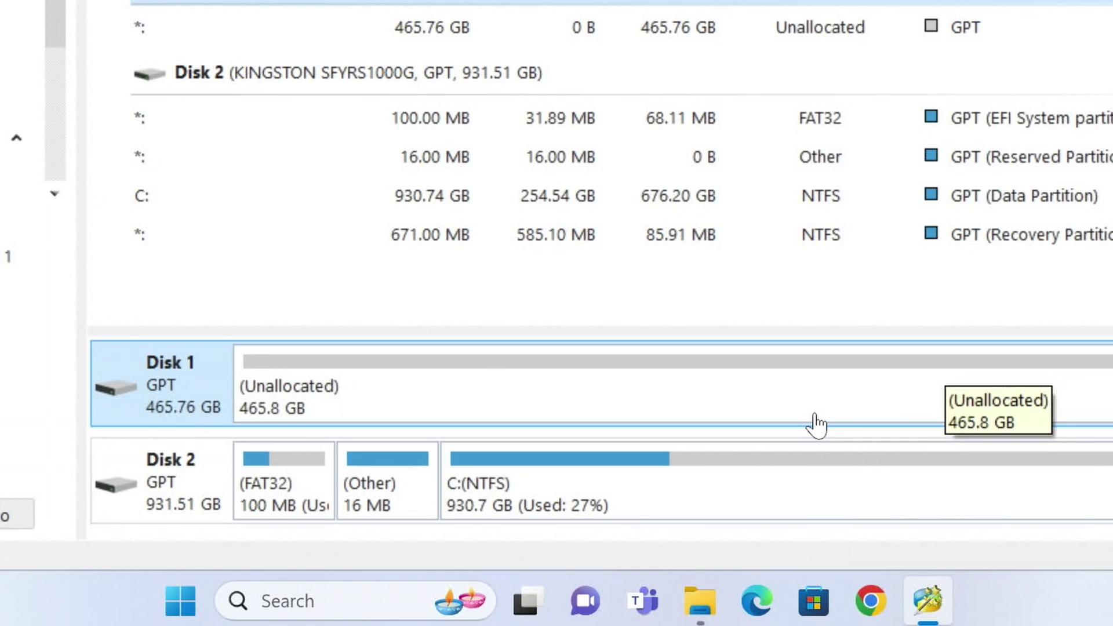
# Create a 465.76 GB primary NTFS partition on Disk 1 labelled "WD500Gig Blue Drive" with drive letter I:.
pyautogui.rightClick(554, 415)
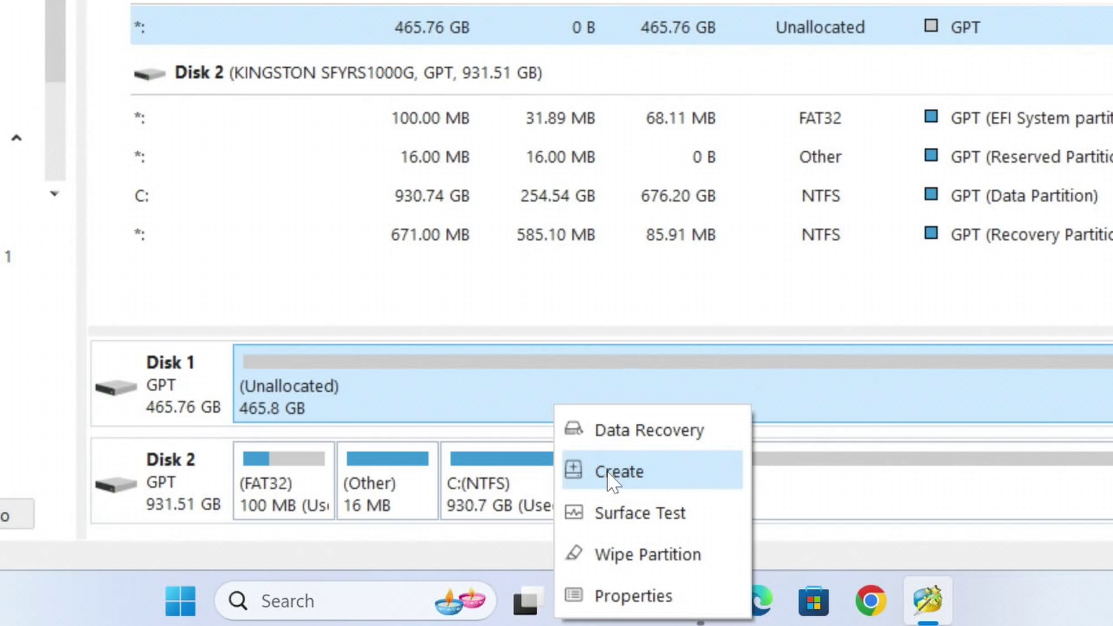
pyautogui.click(607, 471)
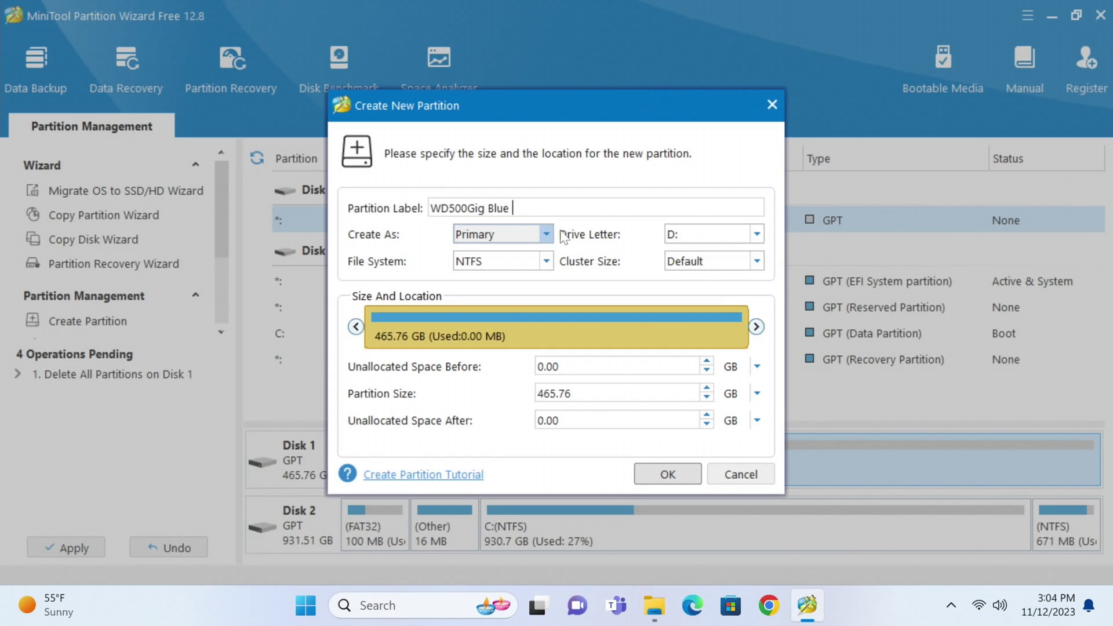
pyautogui.moveTo(542, 209); pyautogui.dragTo(416, 212)
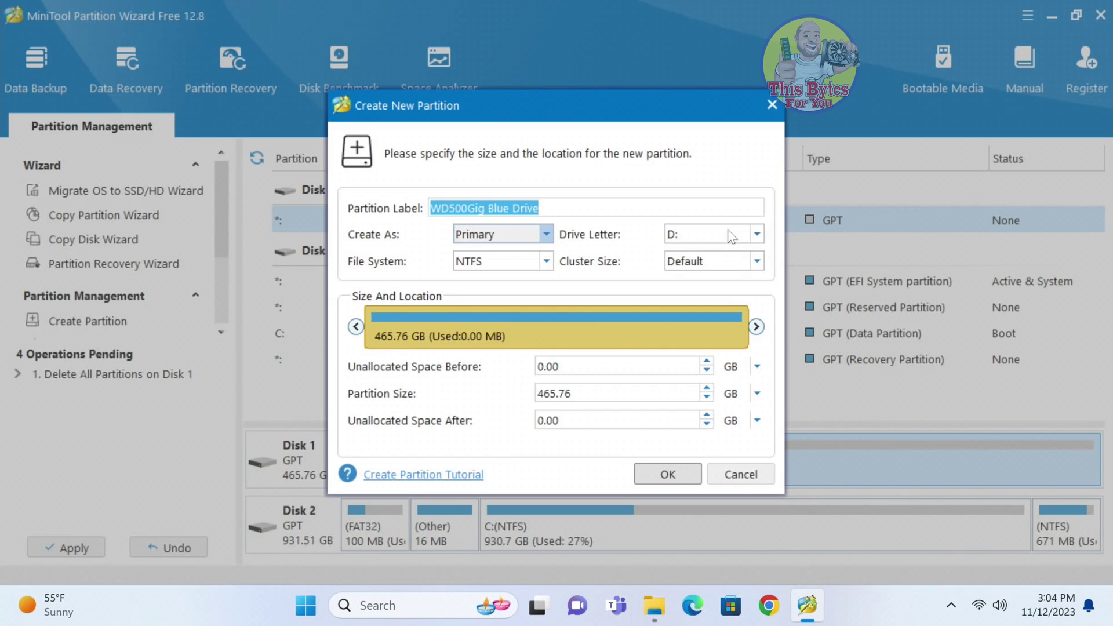
pyautogui.click(757, 234)
pyautogui.click(696, 350)
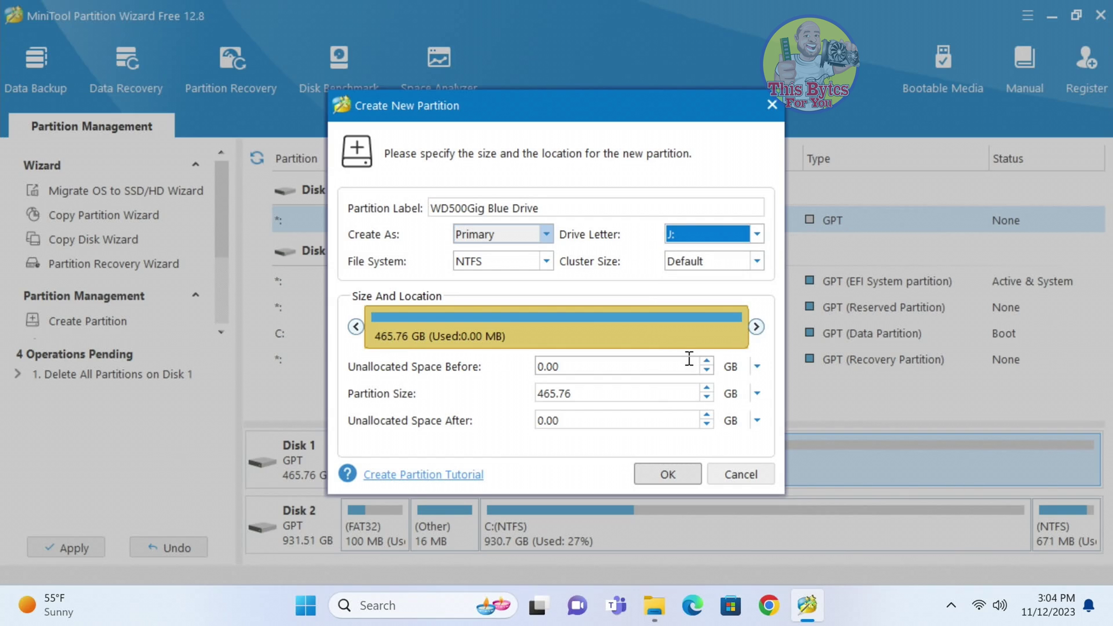
pyautogui.click(710, 234)
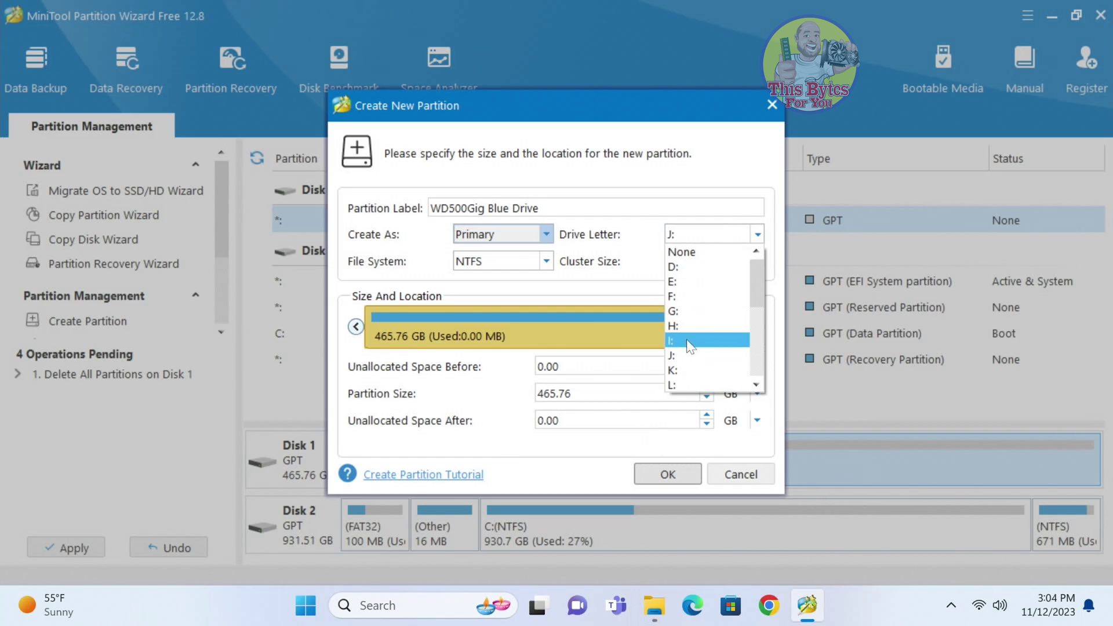
pyautogui.click(690, 341)
pyautogui.click(648, 478)
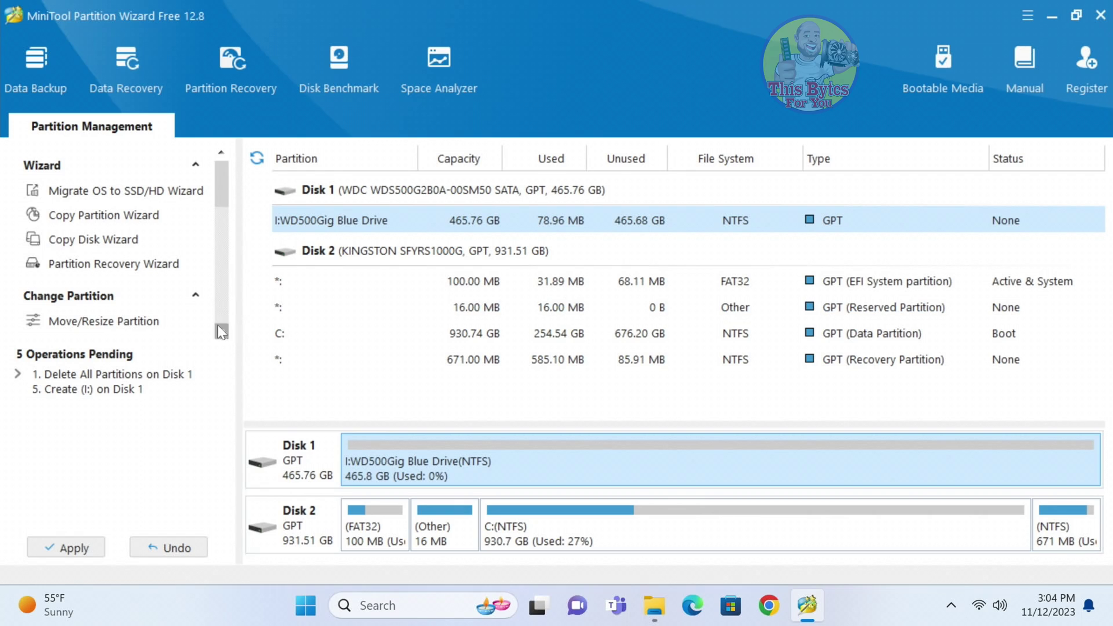
# Apply the pending deletion and partition creation on Disk 1, and check the new drive under This PC in File Explorer.
pyautogui.click(67, 547)
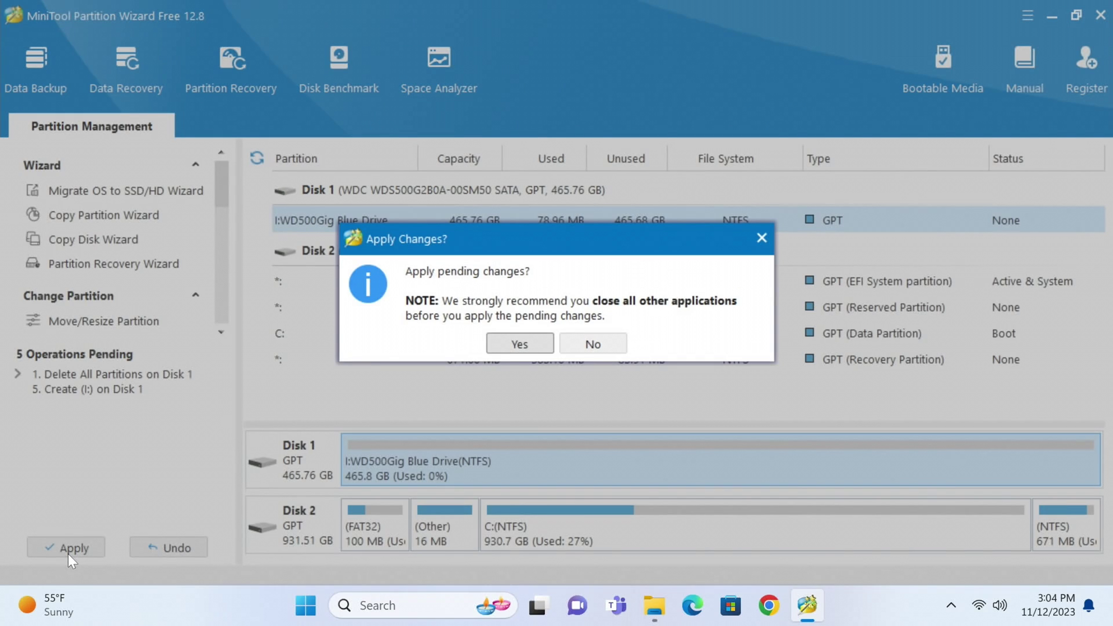
pyautogui.click(520, 344)
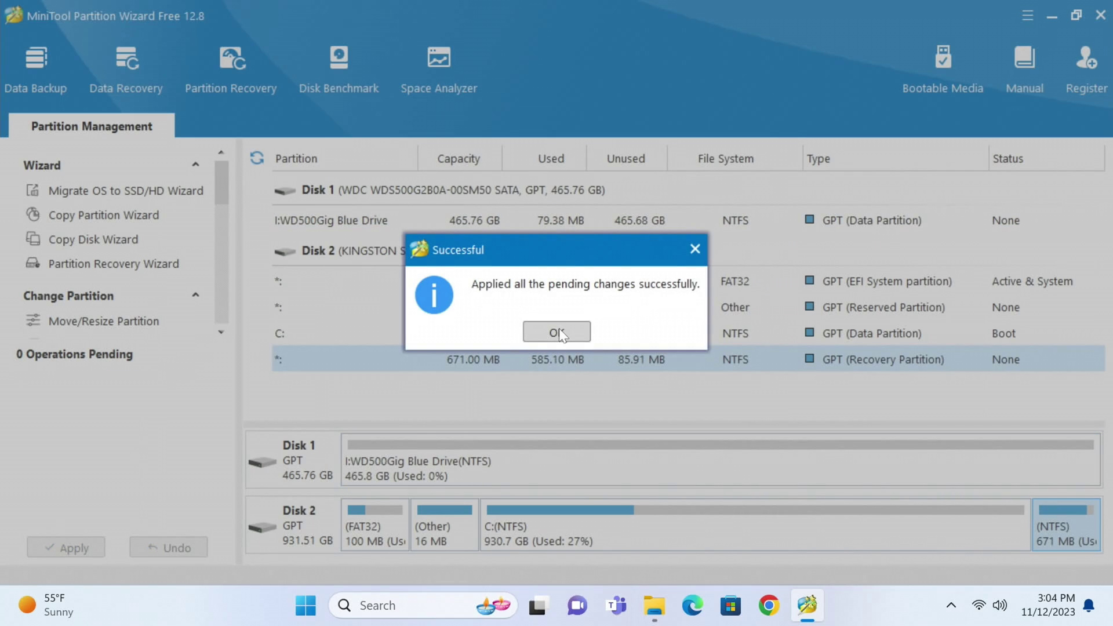
pyautogui.click(559, 328)
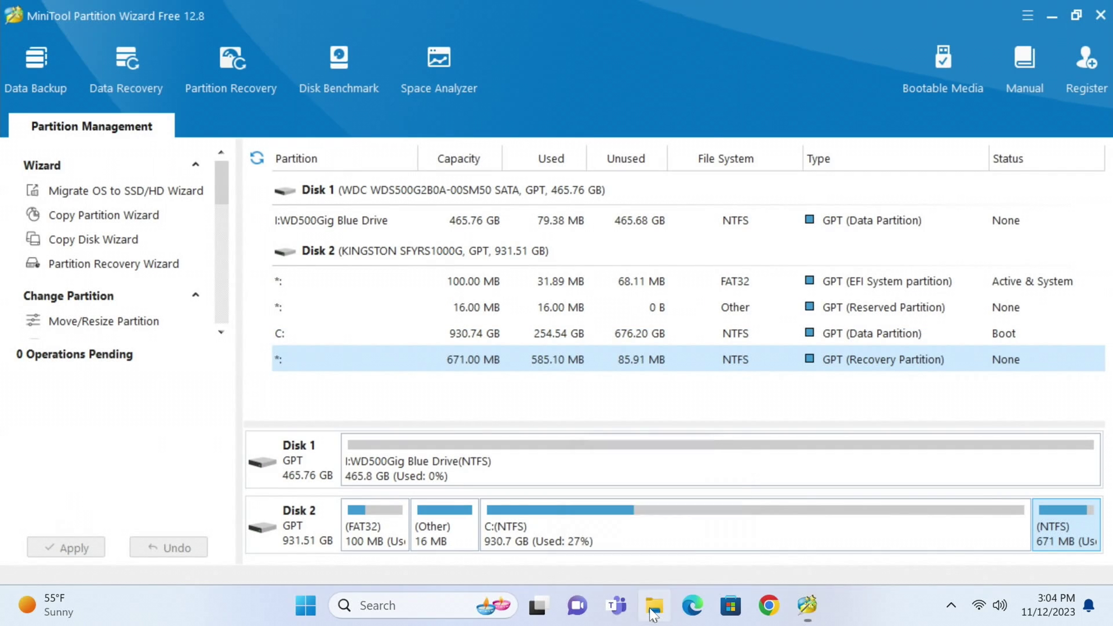
pyautogui.click(653, 613)
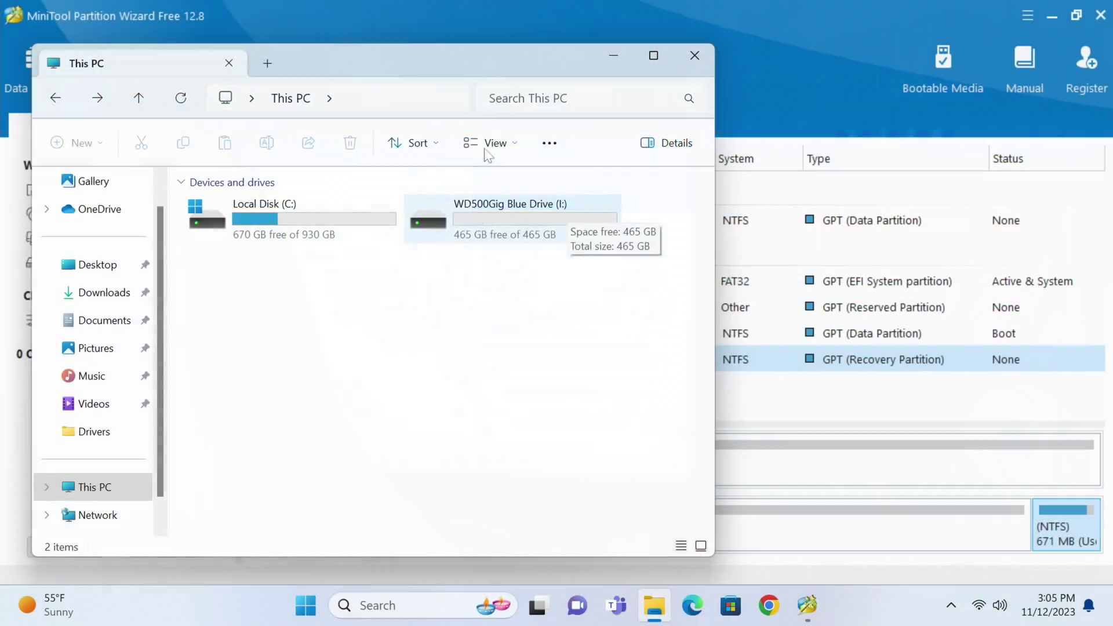
# Return to MiniTool Partition Wizard and shrink the I: partition on Disk 1 to 250.38 GB, leaving the unallocated space after it.
pyautogui.click(487, 5)
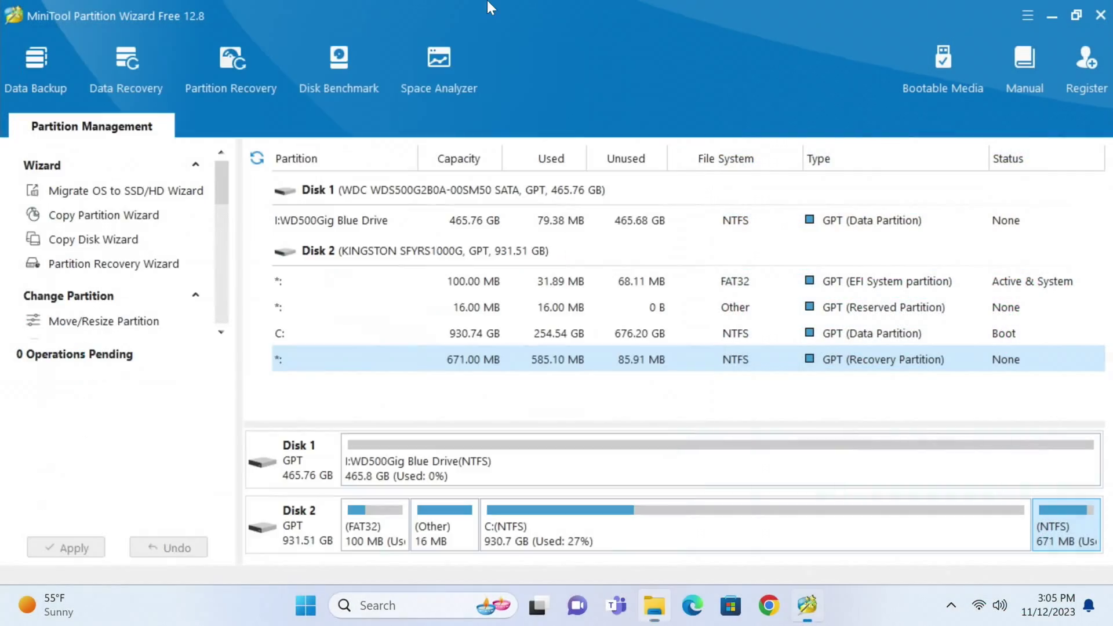
pyautogui.rightClick(566, 466)
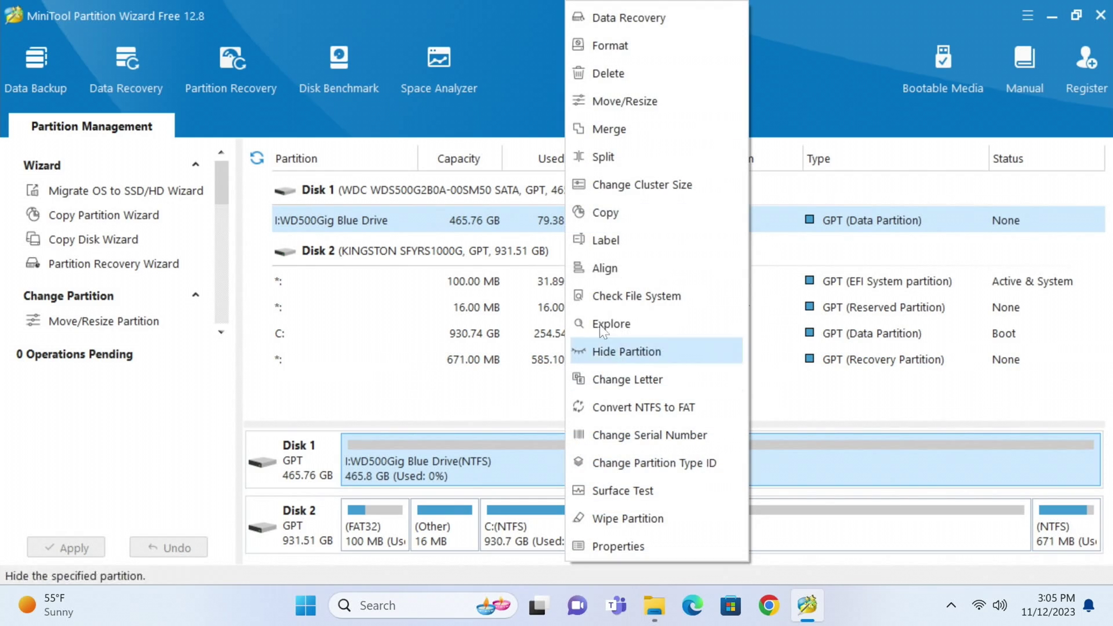
pyautogui.click(623, 102)
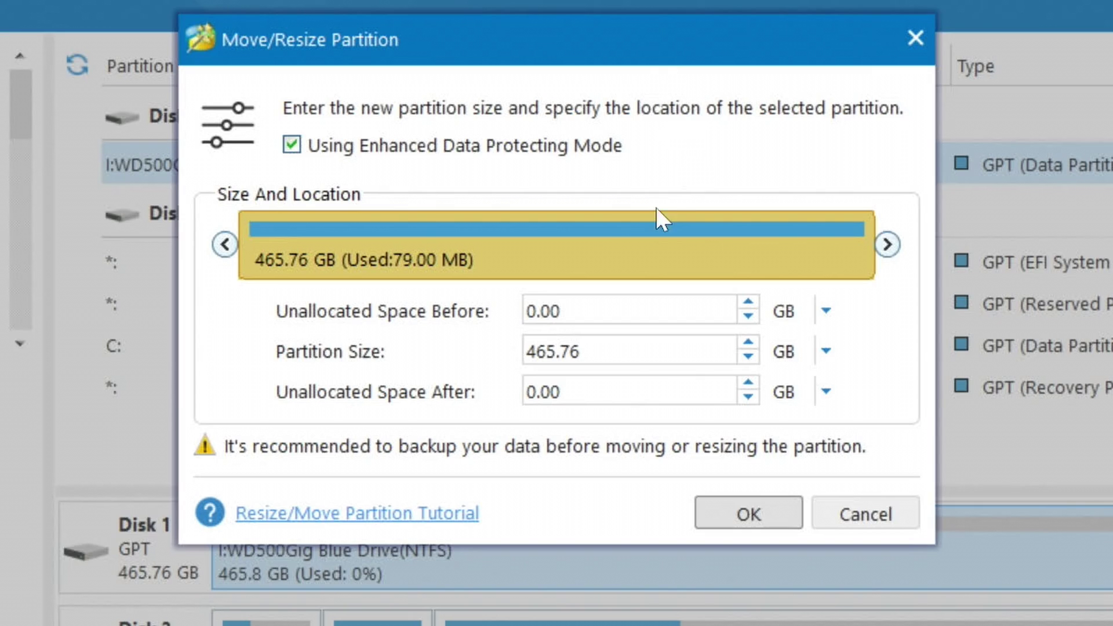
pyautogui.moveTo(754, 271); pyautogui.dragTo(730, 273)
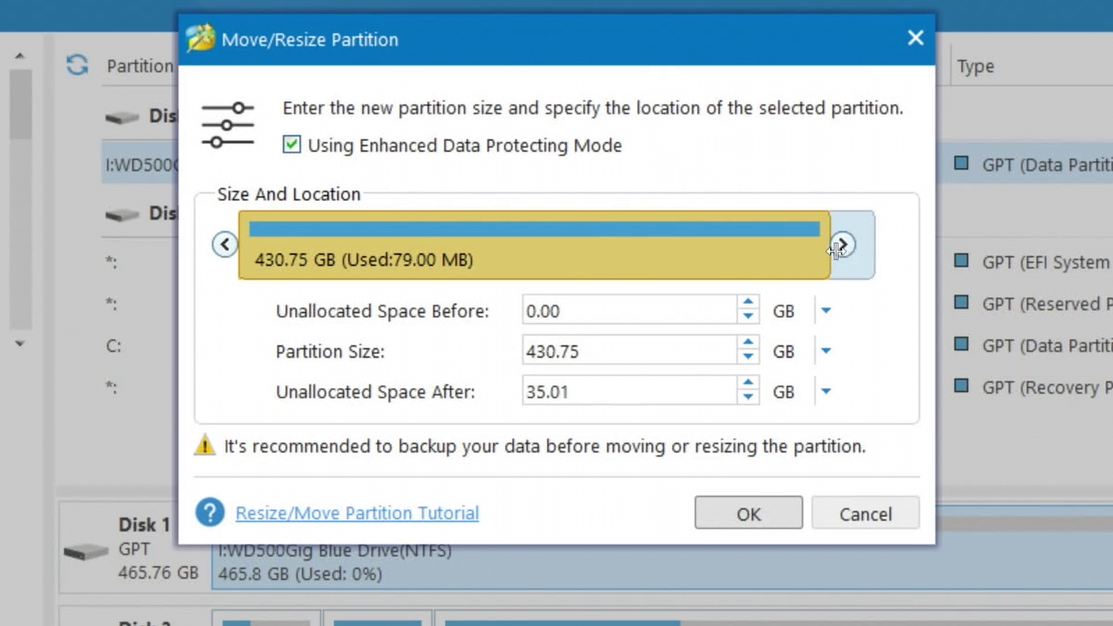
pyautogui.moveTo(837, 250); pyautogui.dragTo(604, 278)
pyautogui.click(737, 513)
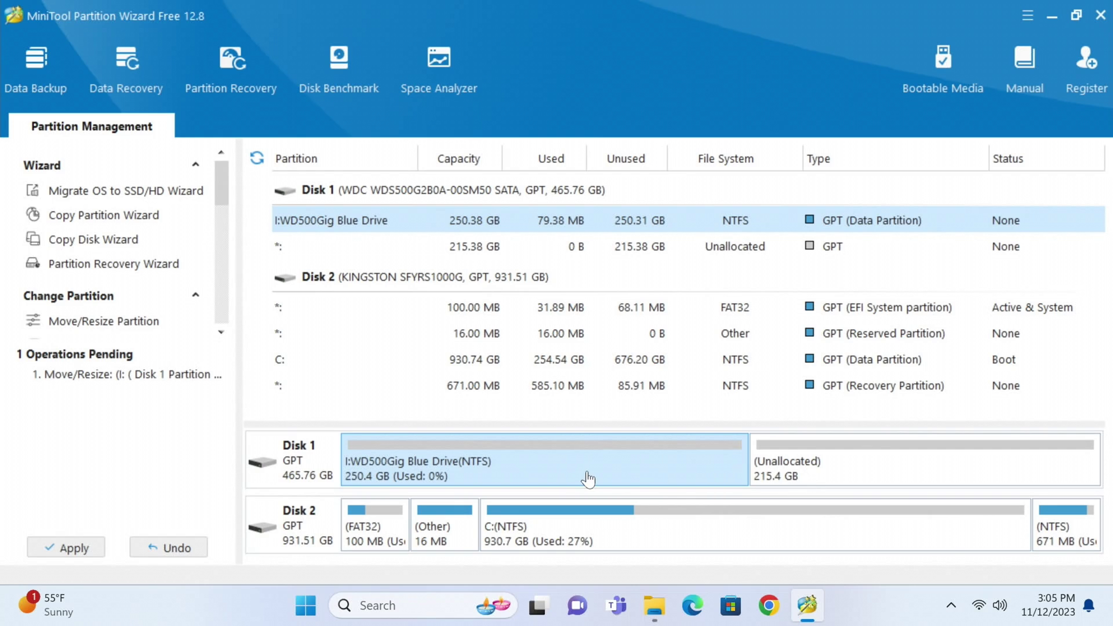
# Change the label of the I: partition on Disk 1 to "Music".
pyautogui.rightClick(587, 478)
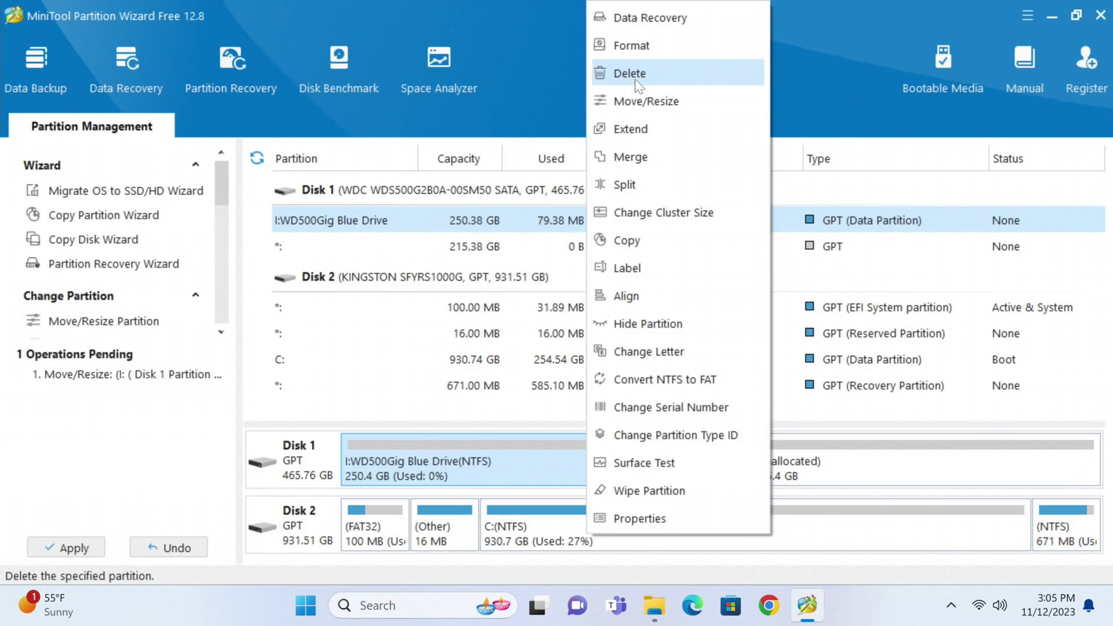
pyautogui.click(649, 269)
pyautogui.moveTo(598, 316); pyautogui.dragTo(413, 319)
pyautogui.write('Music')
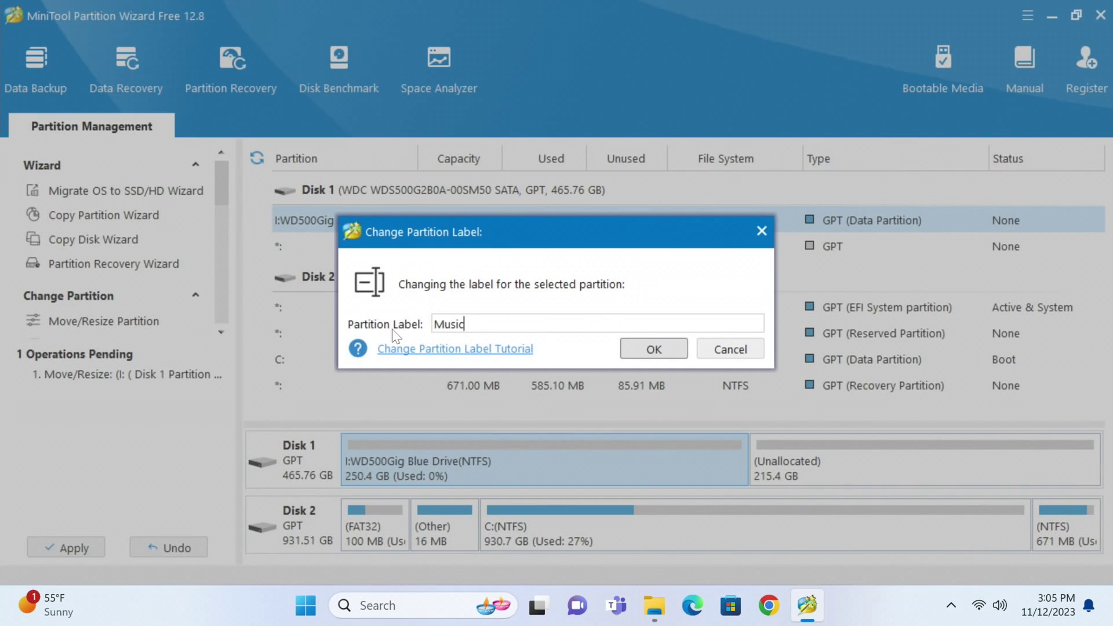
pyautogui.click(644, 348)
# Create a 215.38 GB primary NTFS partition labelled "Games" with drive letter D: in Disk 1's unallocated space.
pyautogui.rightClick(809, 461)
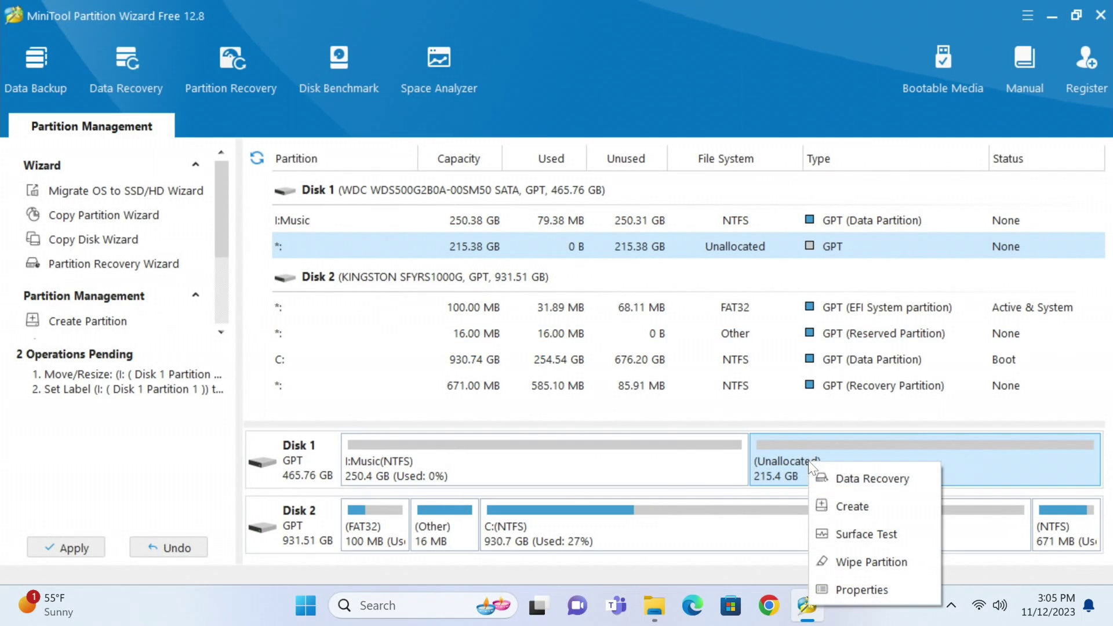
pyautogui.click(829, 503)
pyautogui.write('Games')
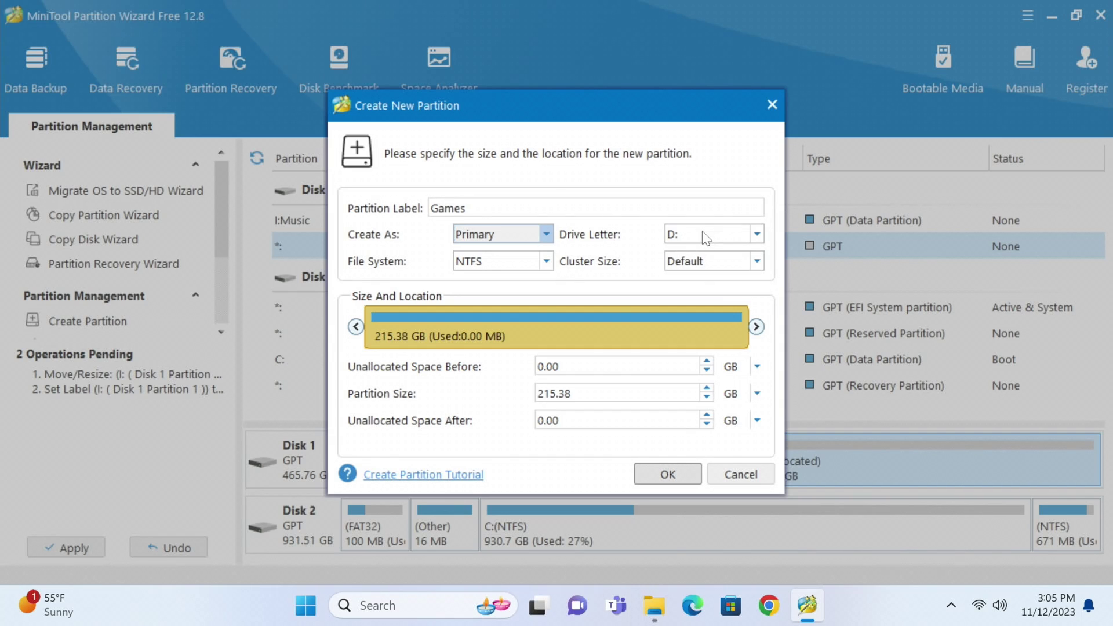
pyautogui.click(672, 472)
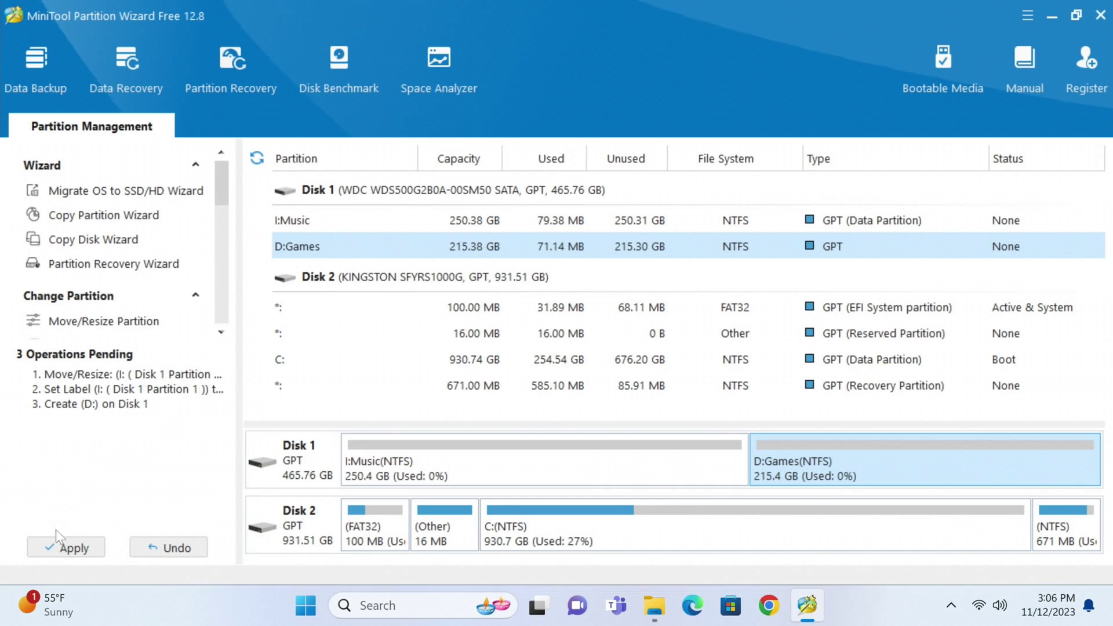
# Apply the pending Disk 1 changes, and check the Games (D:) and Music (I:) drives under This PC in File Explorer.
pyautogui.click(66, 549)
pyautogui.click(520, 343)
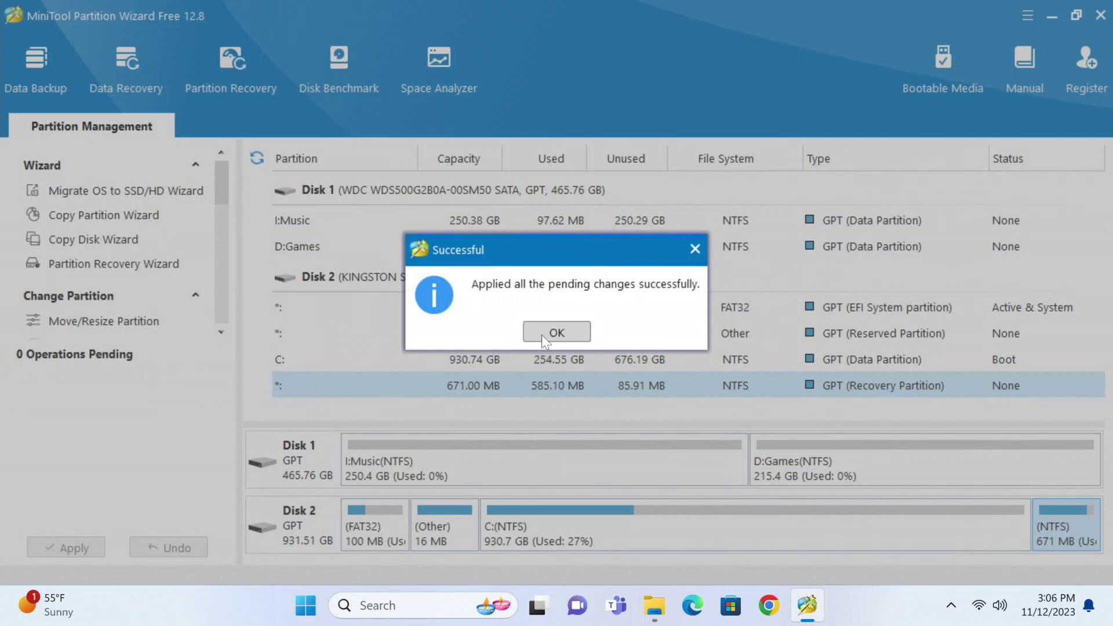
pyautogui.click(534, 339)
pyautogui.click(654, 609)
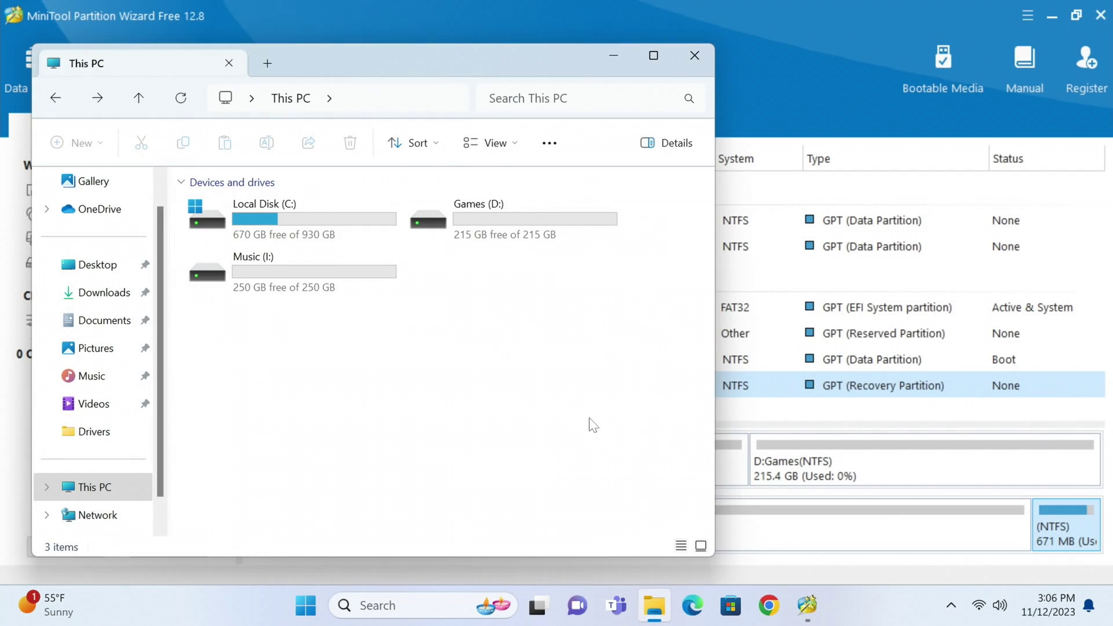
pyautogui.click(486, 211)
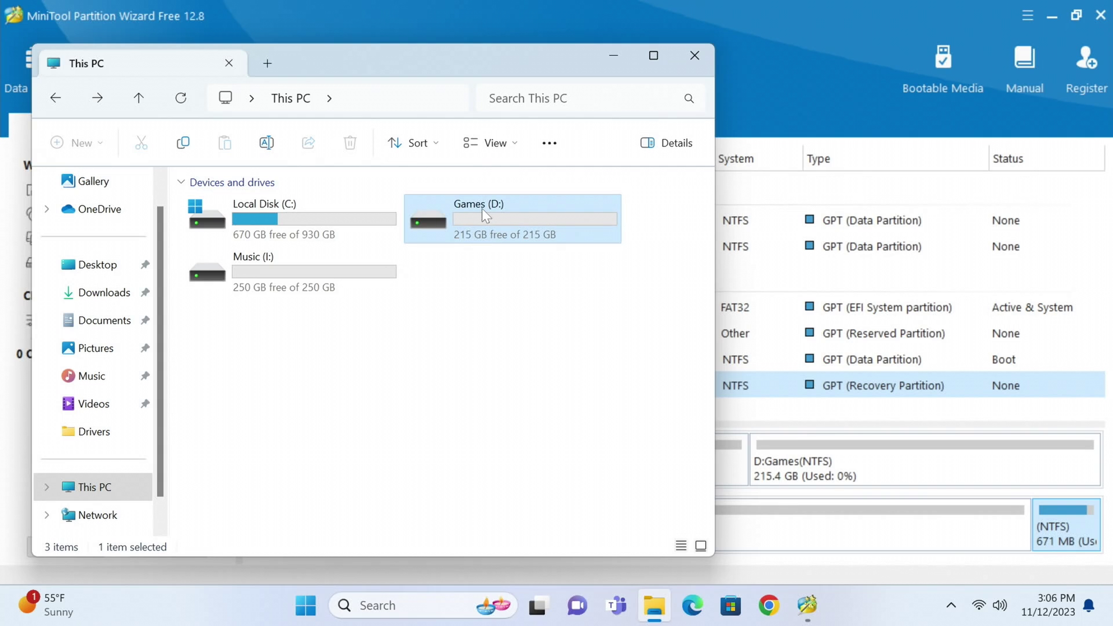
pyautogui.moveTo(238, 281)
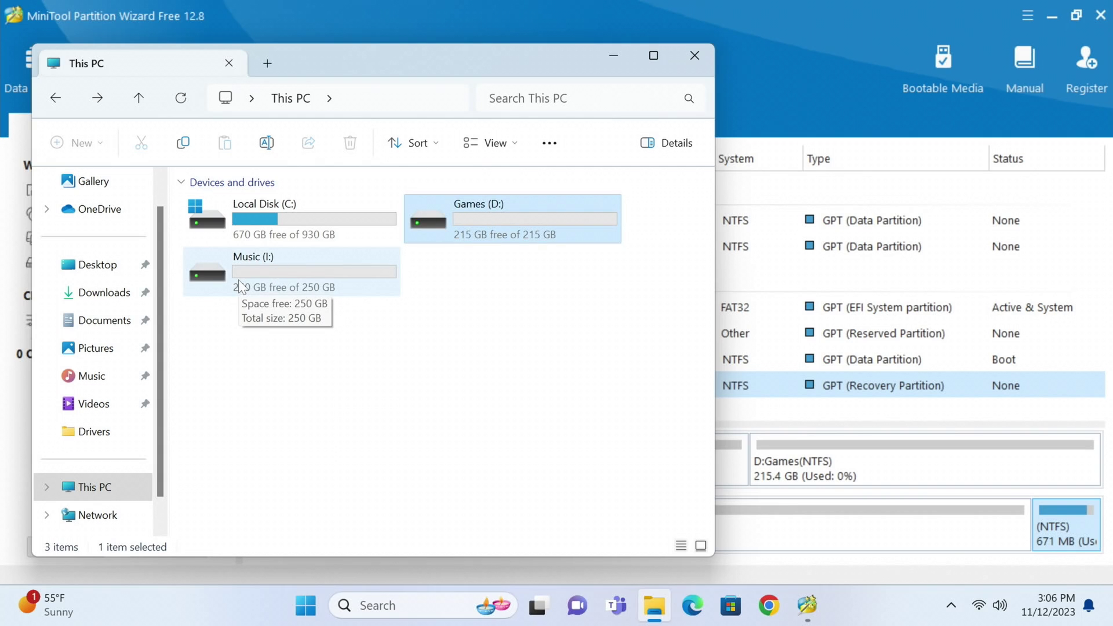